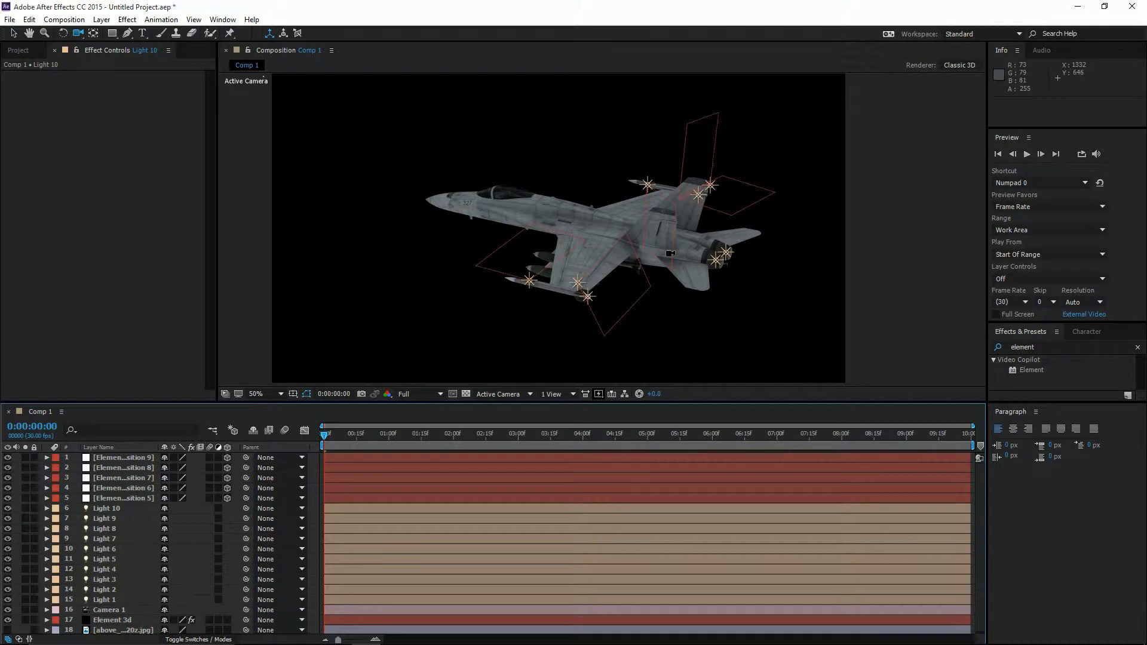
# Orbit Camera 1 around the jet from top, rear and low angles, then dolly in head-on
pyautogui.moveTo(690, 263)
pyautogui.mouseDown()
pyautogui.moveTo(667, 252)
pyautogui.moveTo(607, 320)
pyautogui.mouseUp()
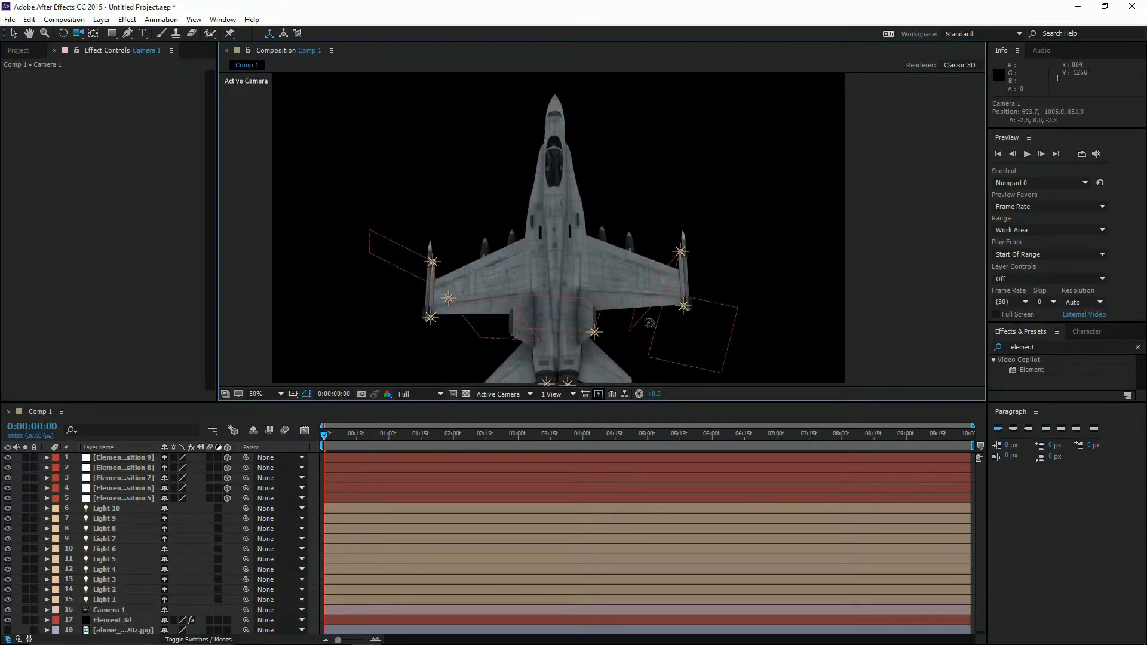
pyautogui.moveTo(650, 324); pyautogui.dragTo(642, 308)
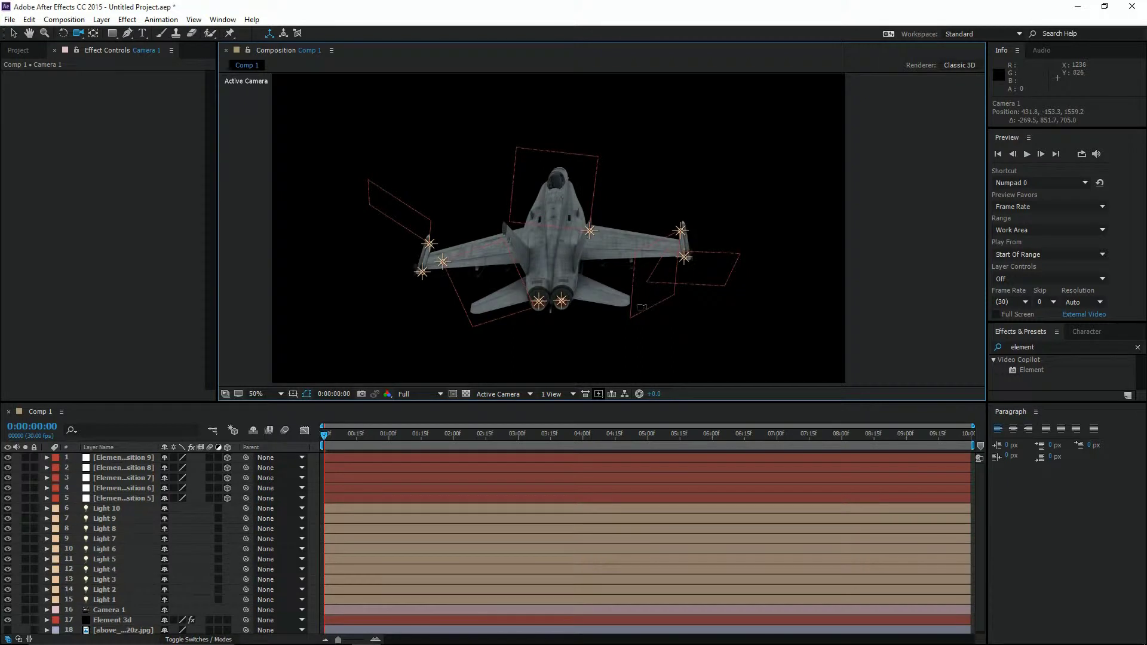
pyautogui.moveTo(642, 307); pyautogui.dragTo(536, 256)
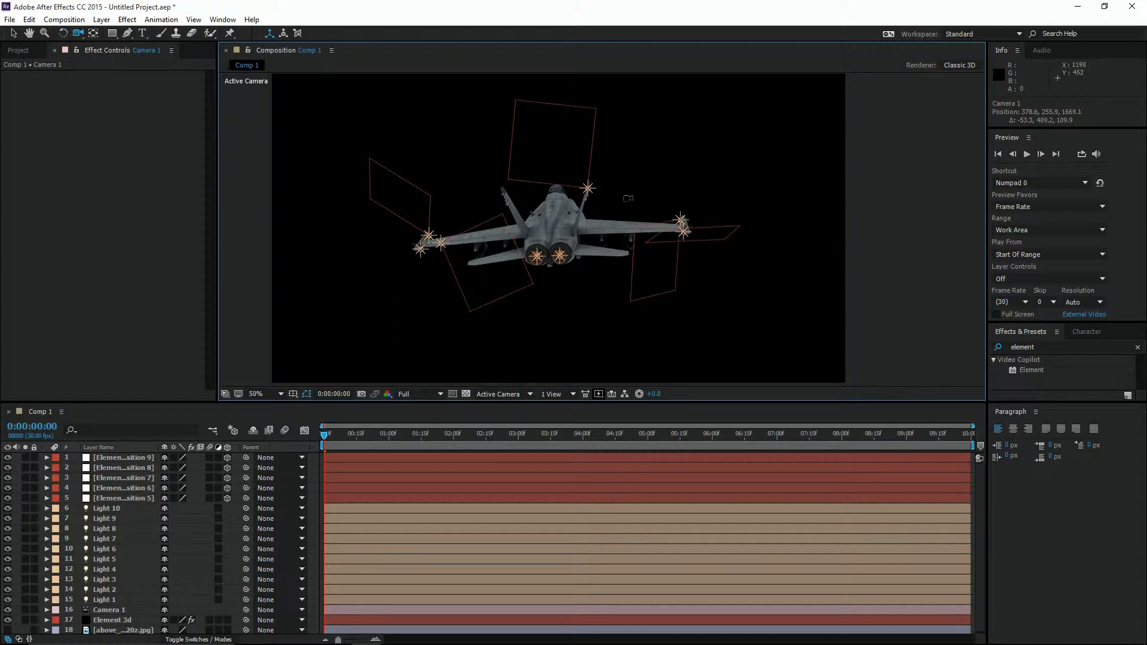
pyautogui.moveTo(656, 217)
pyautogui.mouseDown()
pyautogui.moveTo(506, 254)
pyautogui.moveTo(608, 230)
pyautogui.mouseUp()
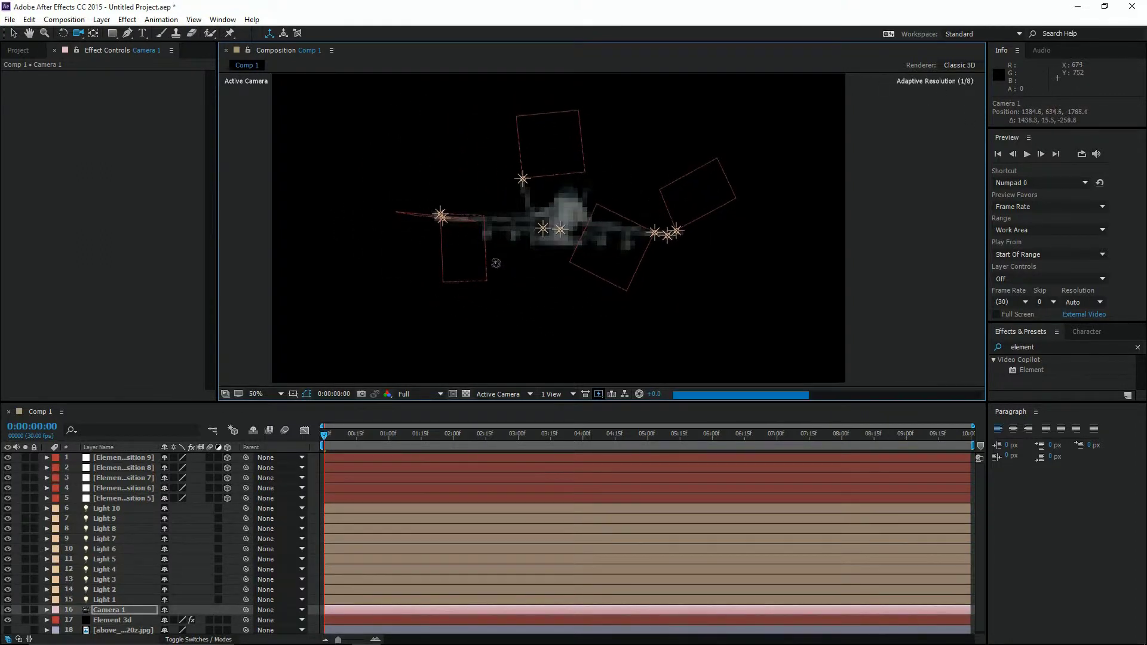
pyautogui.scroll(3, 608, 230)
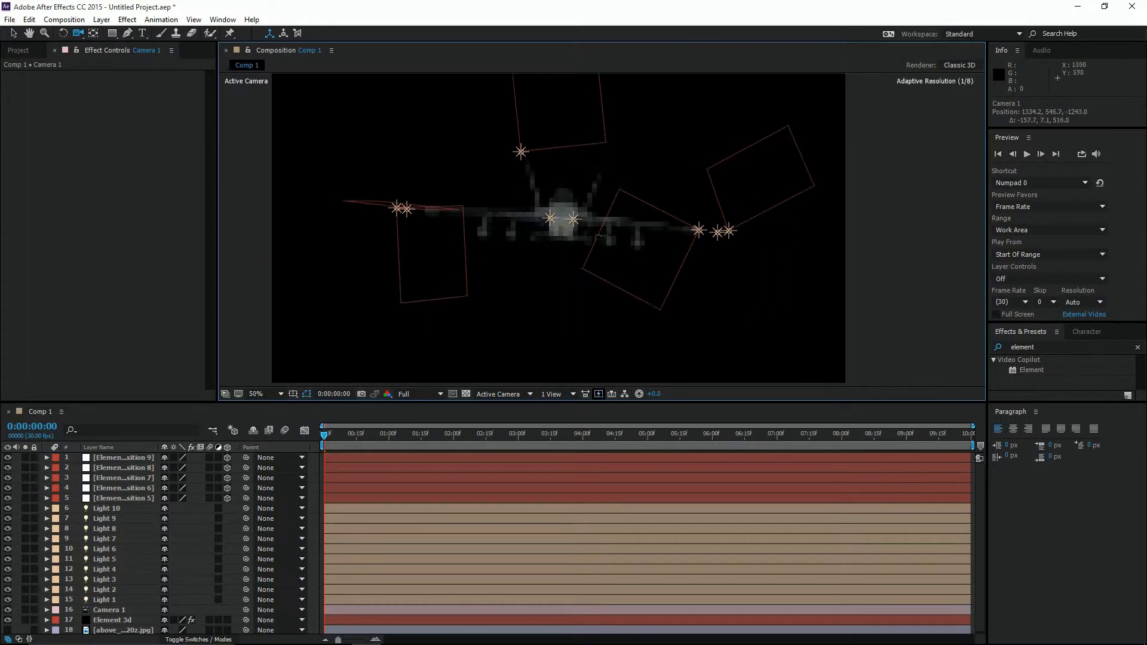
pyautogui.scroll(5, 596, 325)
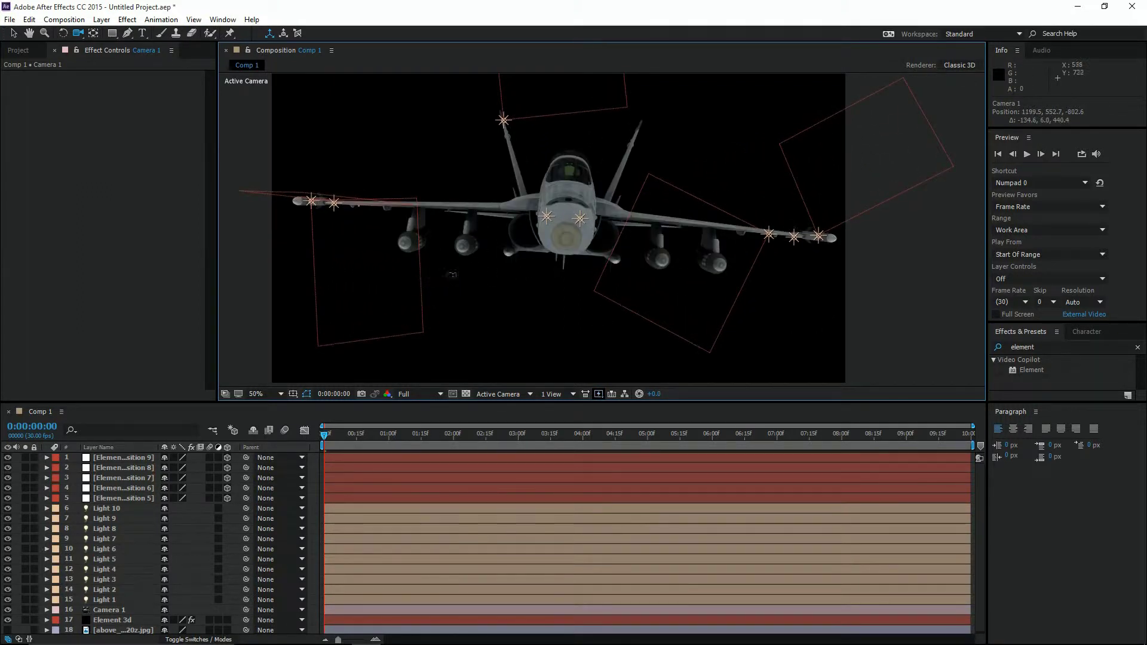
# Orbit Camera 1 close beneath the jet's wing, re-enabling viewer refresh with Caps Lock
pyautogui.moveTo(497, 278); pyautogui.dragTo(520, 267)
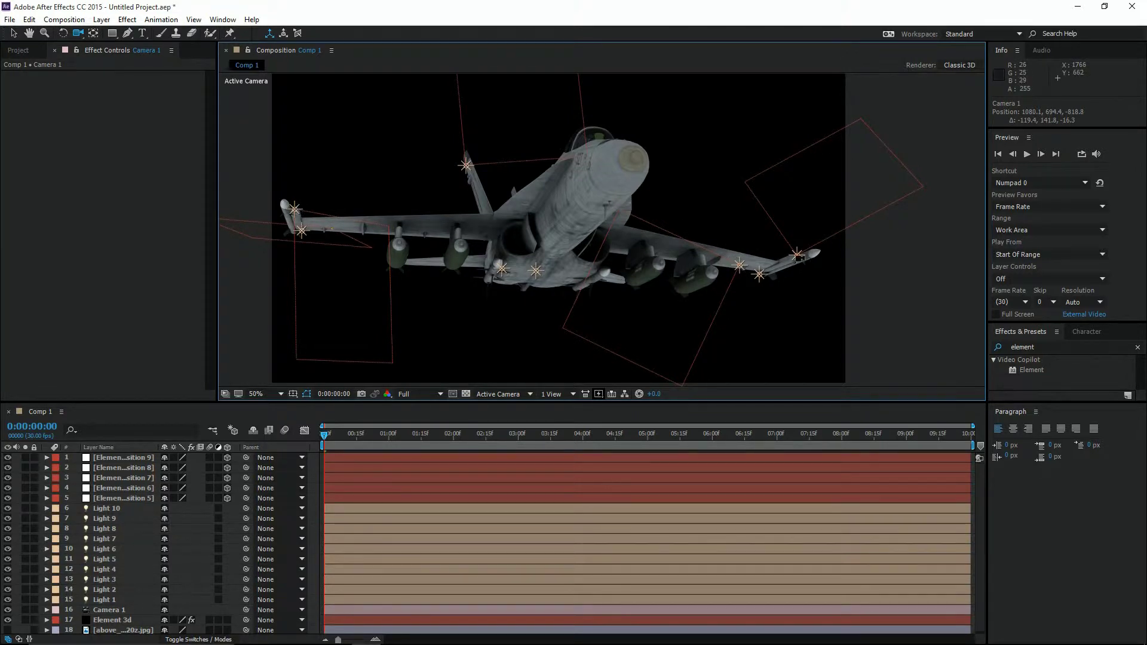
pyautogui.moveTo(799, 257)
pyautogui.mouseDown()
pyautogui.moveTo(766, 266)
pyautogui.moveTo(669, 242)
pyautogui.mouseUp()
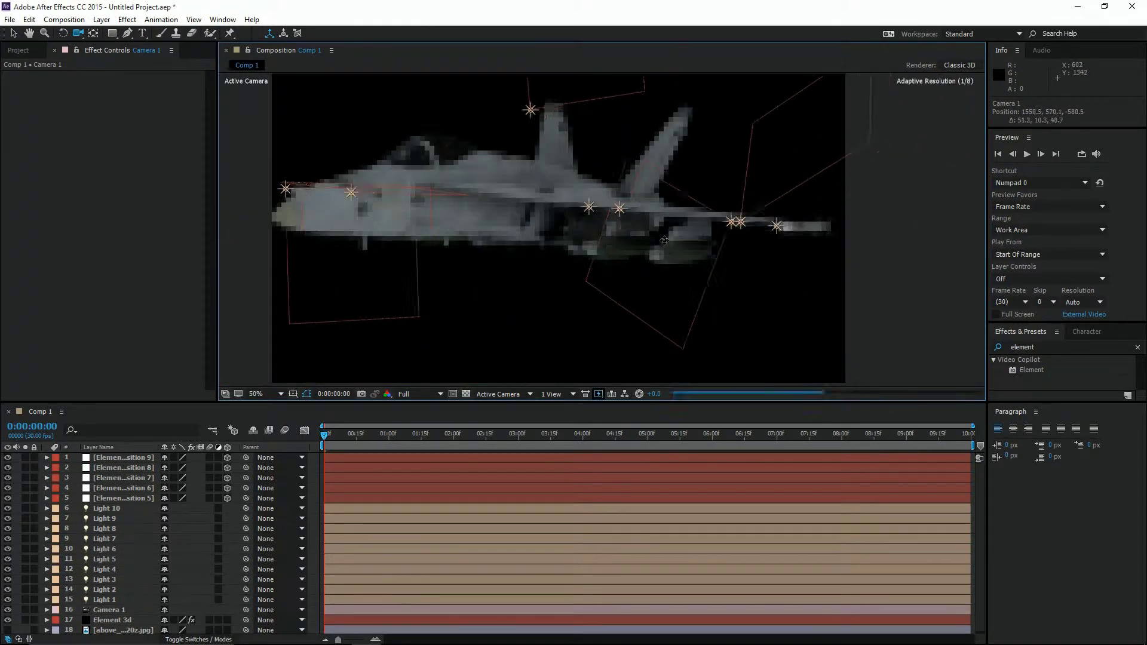
pyautogui.moveTo(713, 247); pyautogui.dragTo(737, 252)
pyautogui.press('capslock')
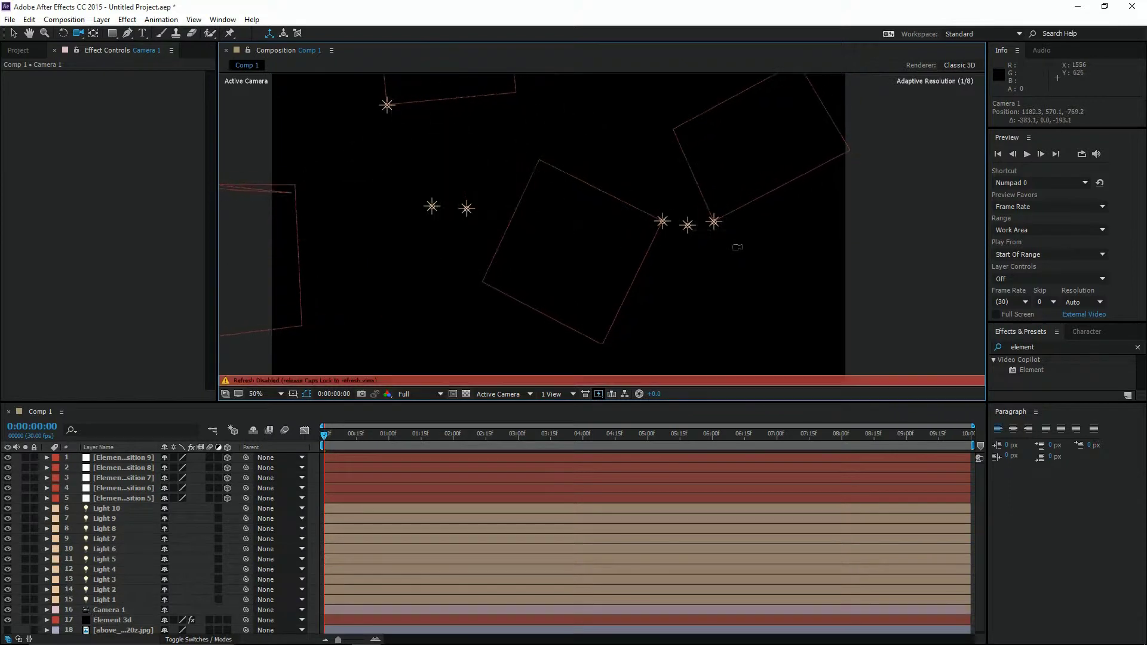
pyautogui.press('capslock')
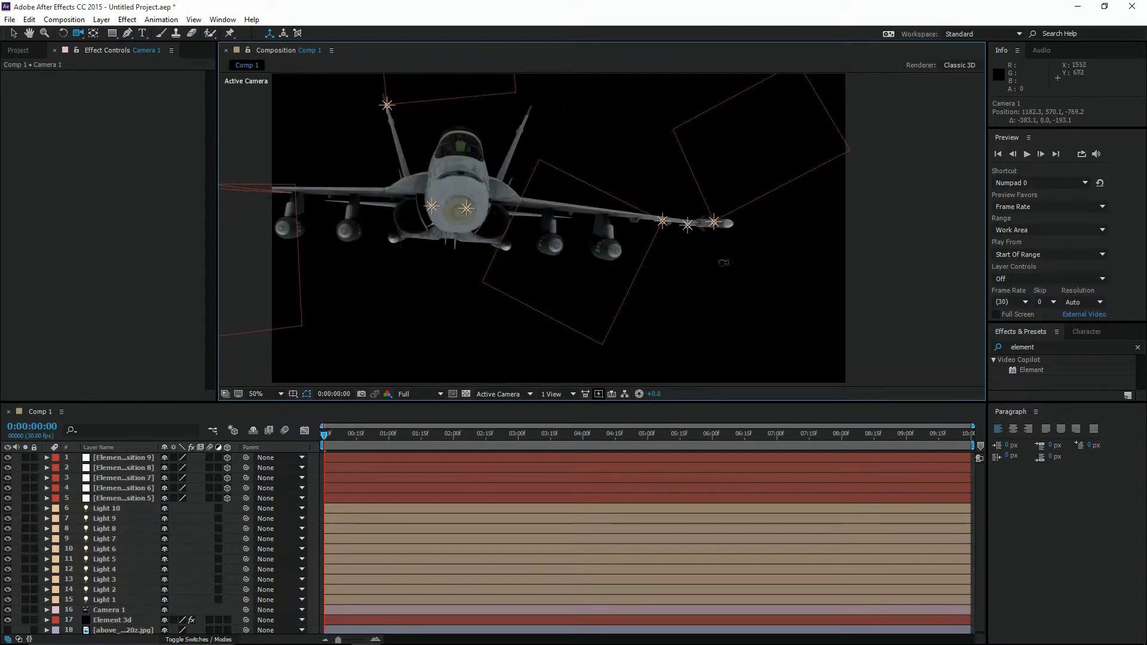
pyautogui.moveTo(726, 276)
pyautogui.mouseDown()
pyautogui.moveTo(722, 230)
pyautogui.moveTo(715, 278)
pyautogui.moveTo(580, 226)
pyautogui.moveTo(529, 257)
pyautogui.mouseUp()
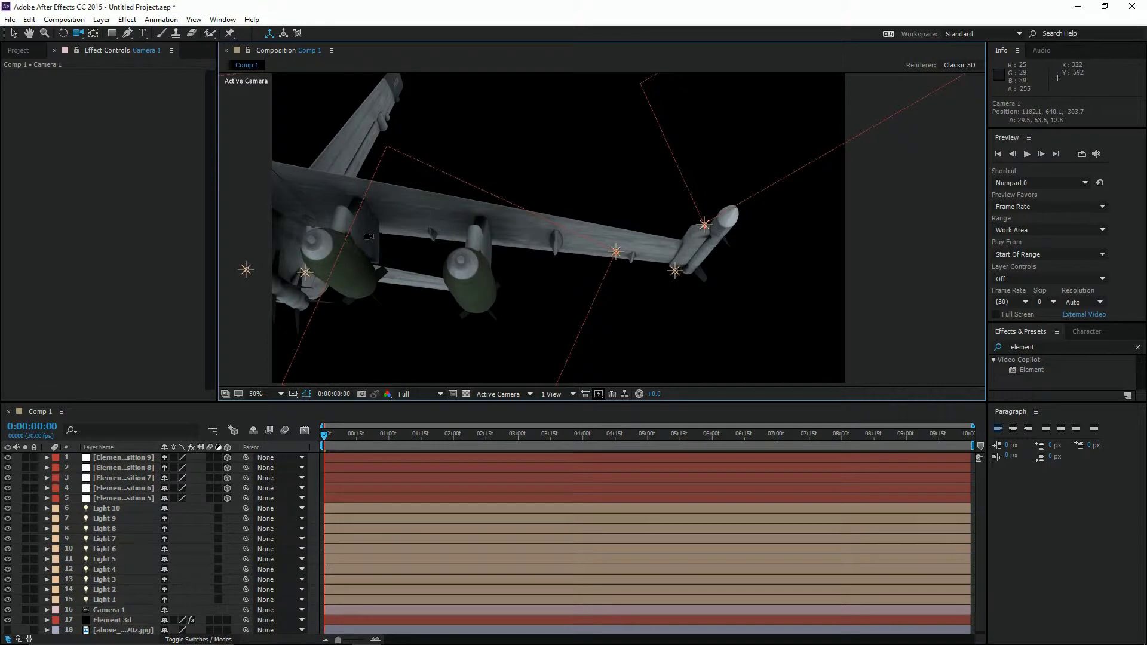
pyautogui.moveTo(369, 236)
pyautogui.mouseDown()
pyautogui.moveTo(593, 229)
pyautogui.moveTo(475, 216)
pyautogui.mouseUp()
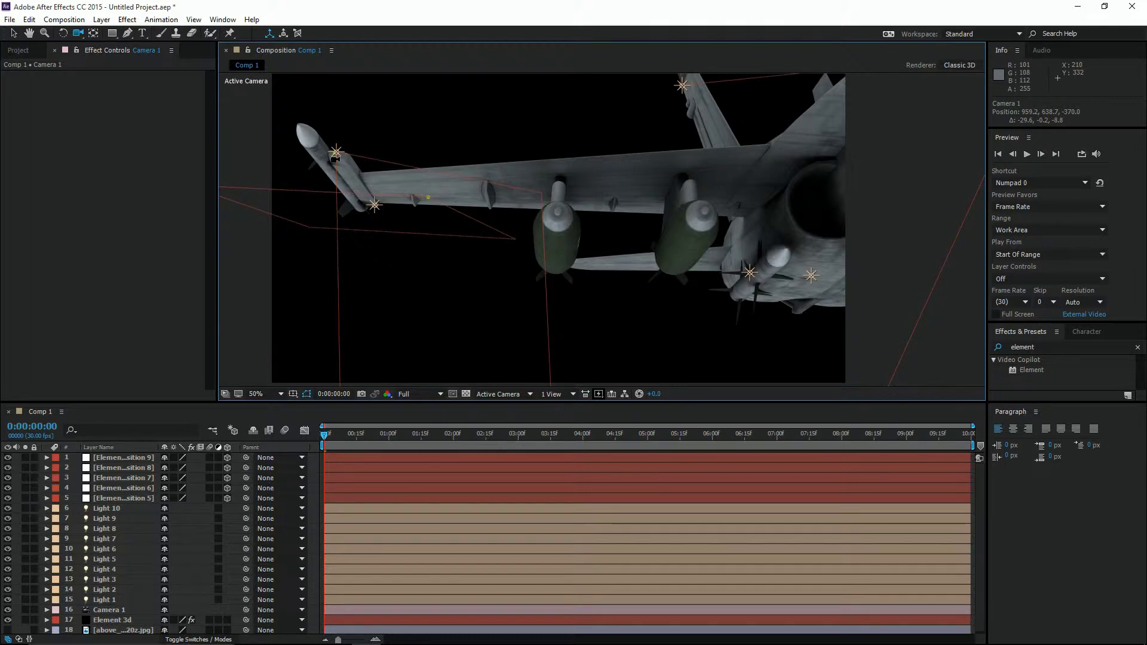
# Undo the previous parenting change and select the Element and light layers
pyautogui.hotkey('ctrl', 'z')
pyautogui.click(29, 19)
pyautogui.click(61, 31)
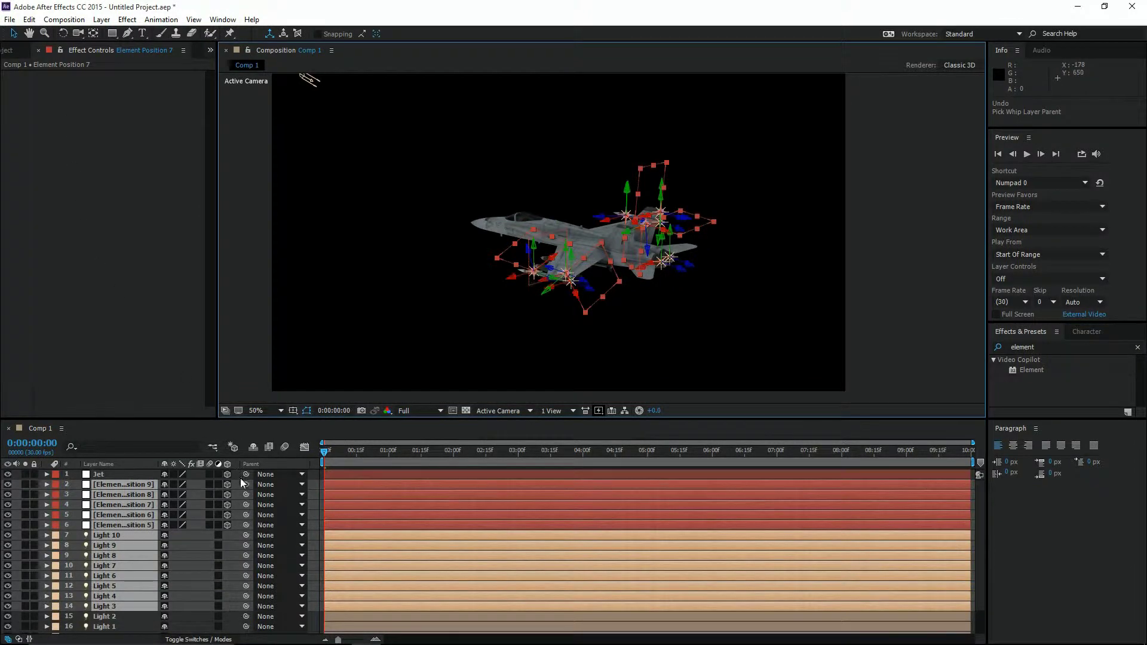
# Parent the selected element and light layers to Jet, then nudge Jet along its Z axis
pyautogui.moveTo(245, 485); pyautogui.dragTo(138, 474)
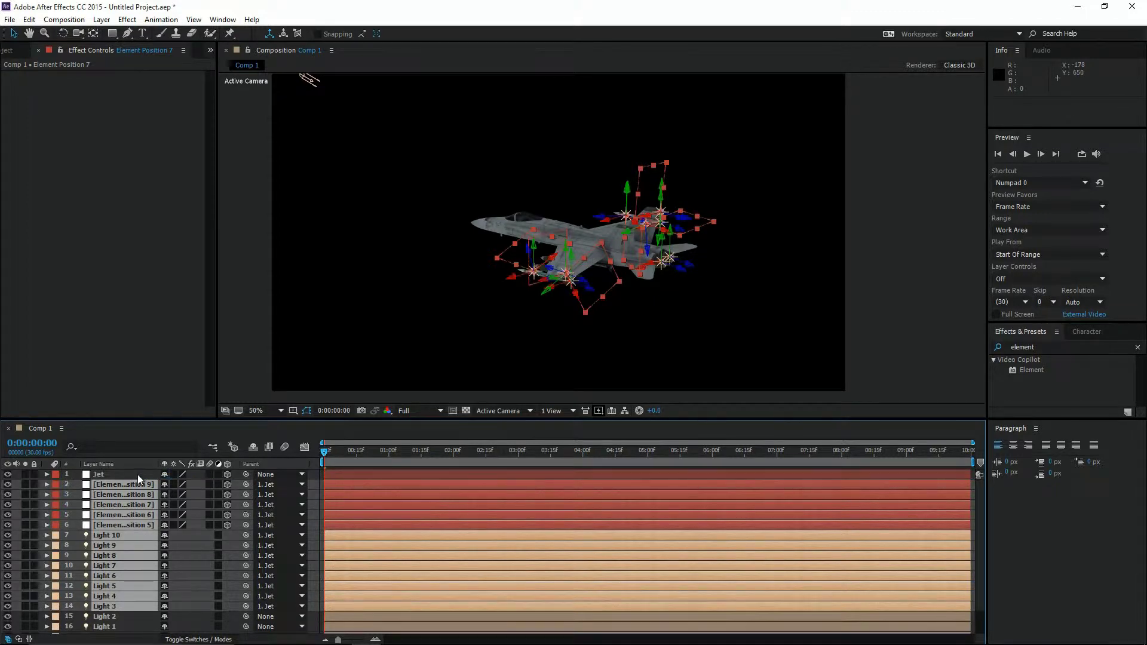
pyautogui.click(137, 474)
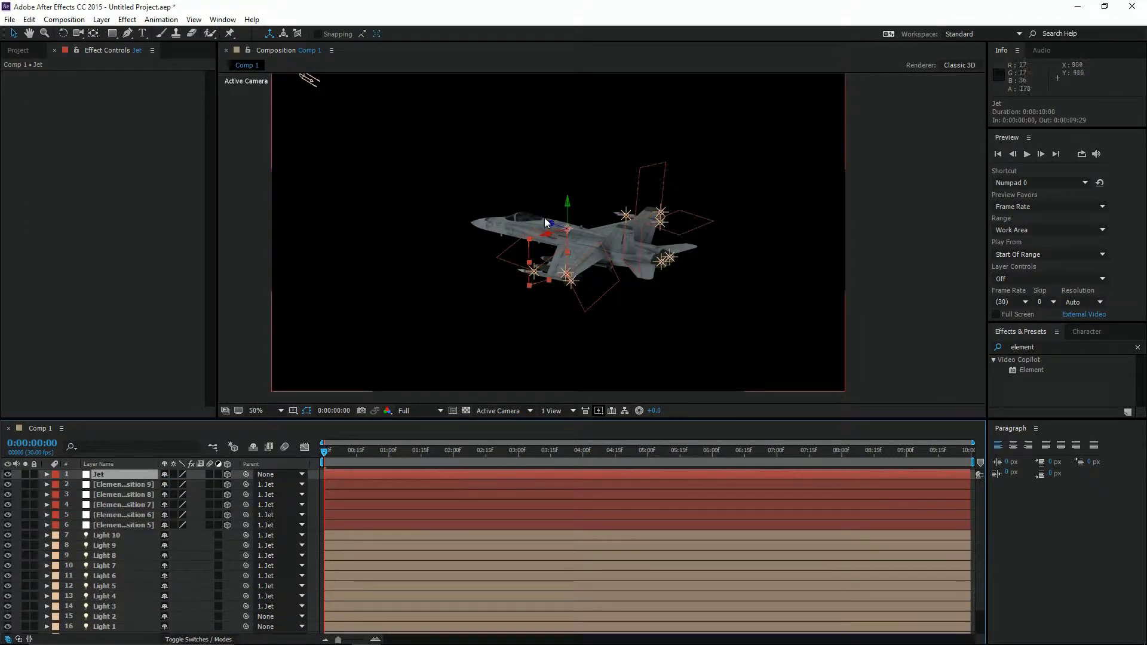
pyautogui.moveTo(546, 223)
pyautogui.mouseDown()
pyautogui.moveTo(440, 190)
pyautogui.moveTo(561, 285)
pyautogui.mouseUp()
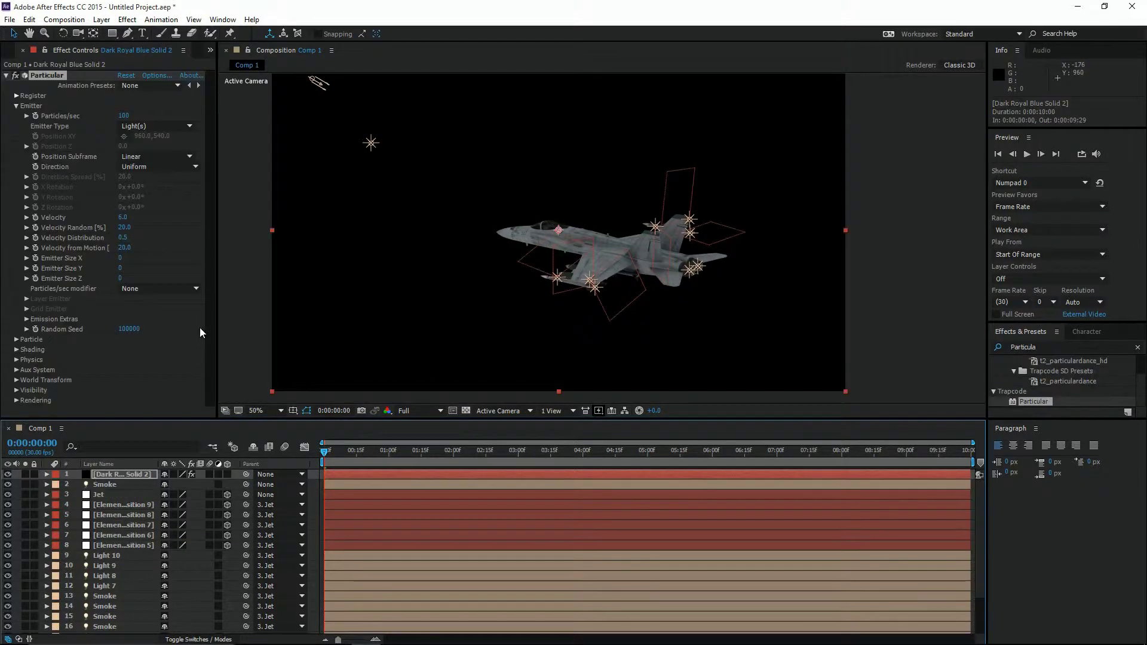
# Keep Particular's particle rate modifier at None, then move Jet and scrub ahead to view the smoke puffs
pyautogui.click(194, 288)
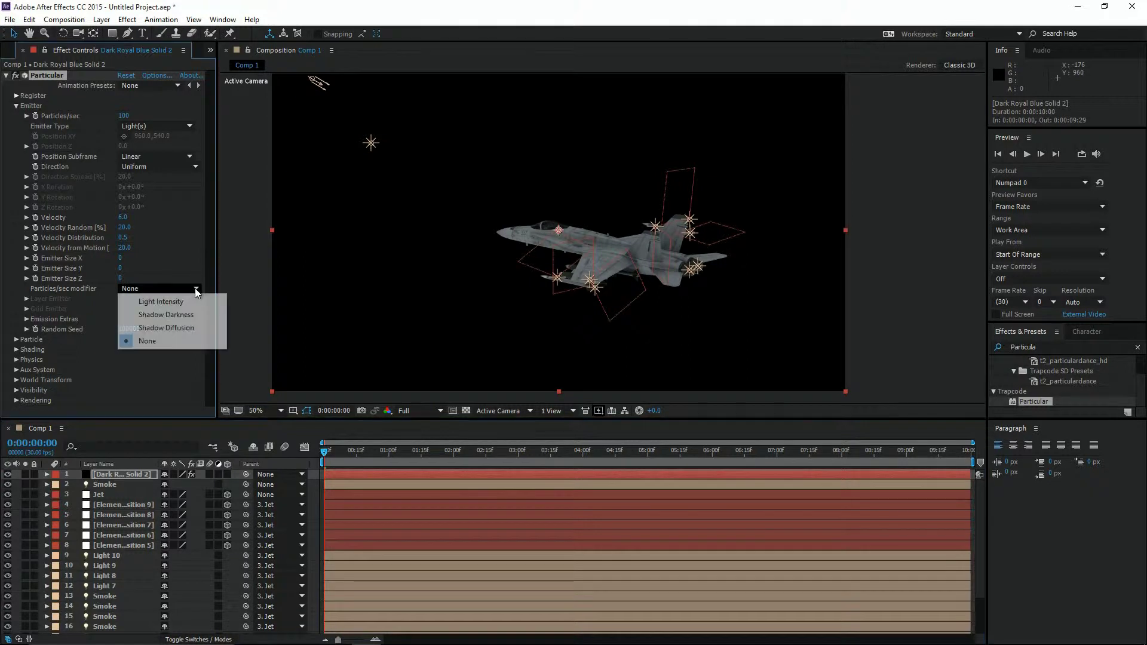
pyautogui.click(160, 344)
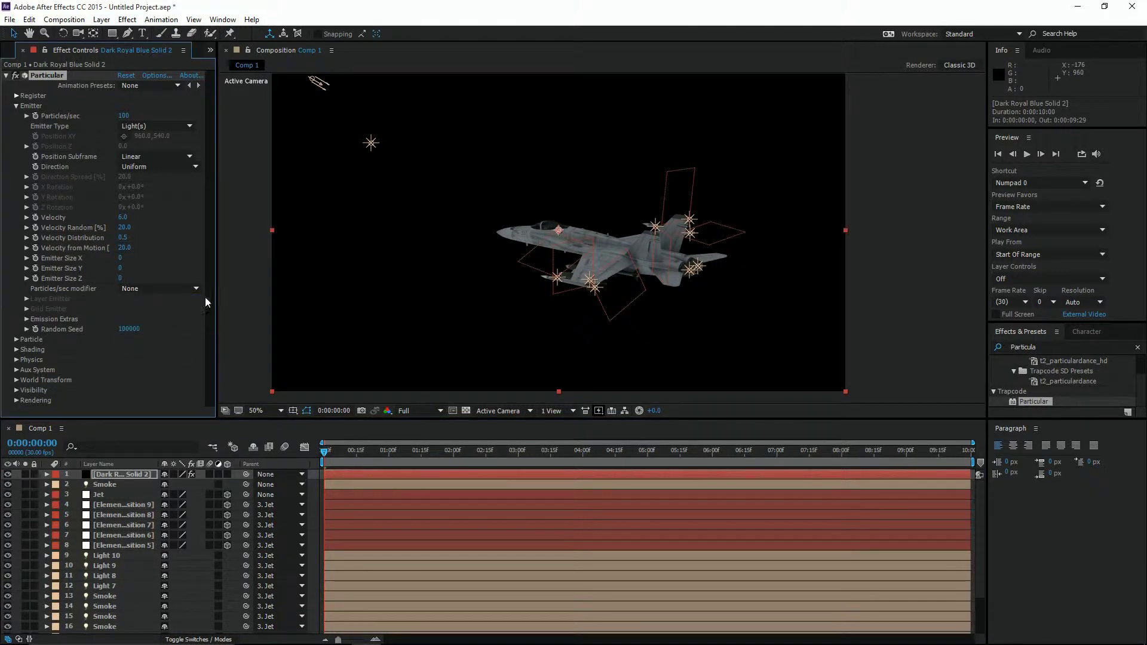
pyautogui.click(98, 494)
pyautogui.moveTo(561, 230); pyautogui.dragTo(549, 245)
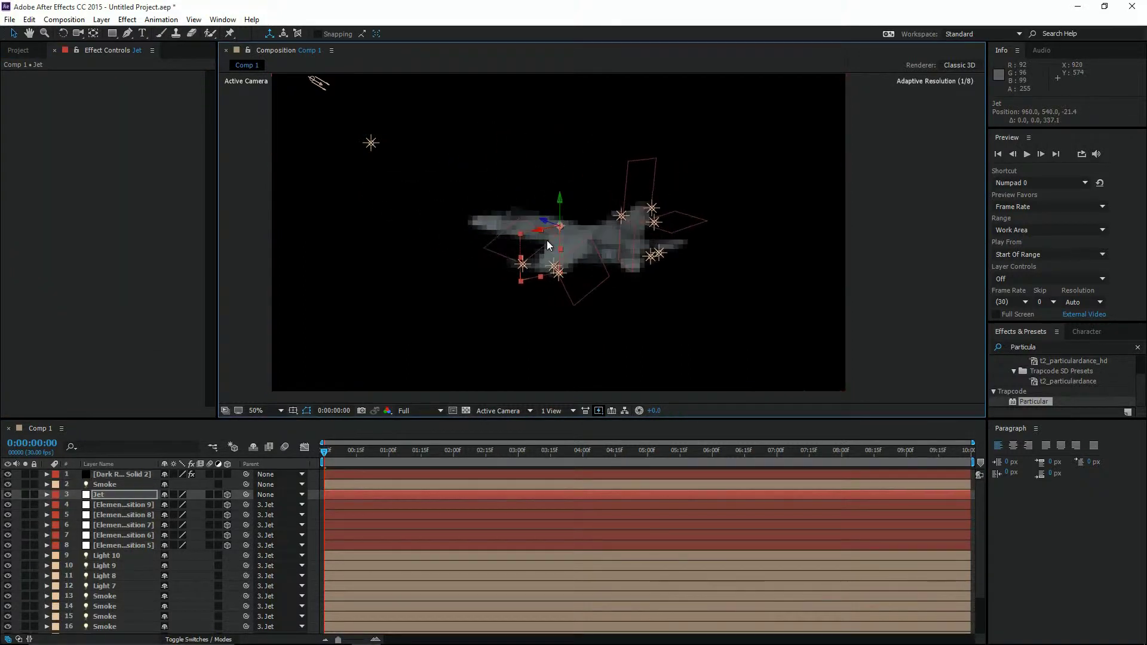
pyautogui.click(457, 452)
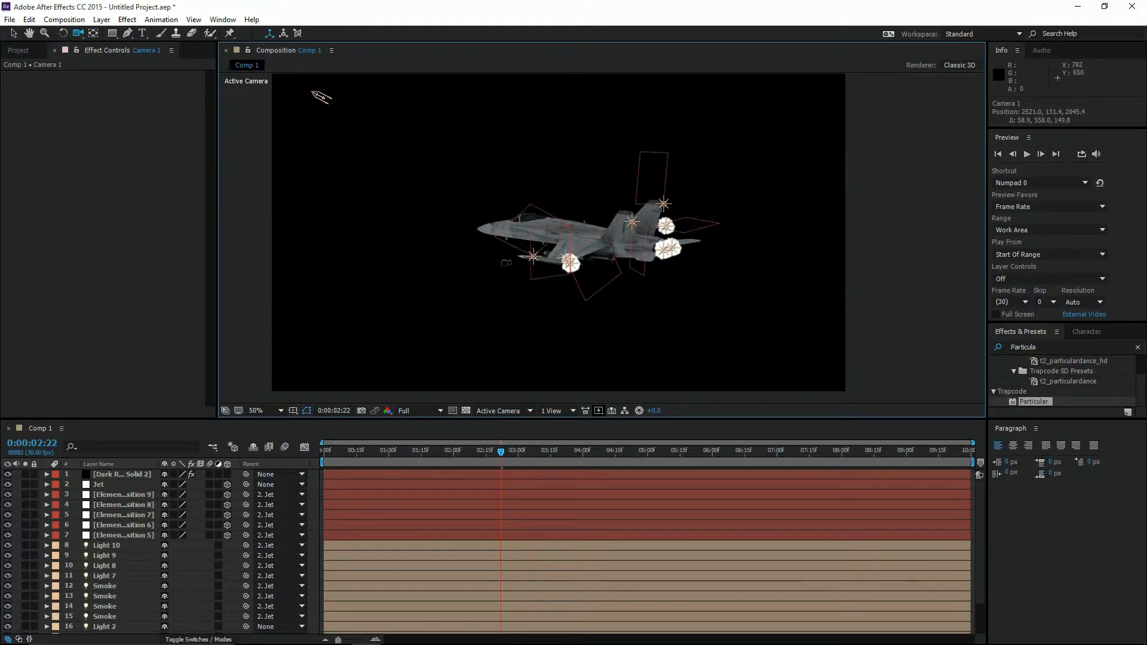
pyautogui.moveTo(510, 263); pyautogui.dragTo(505, 263)
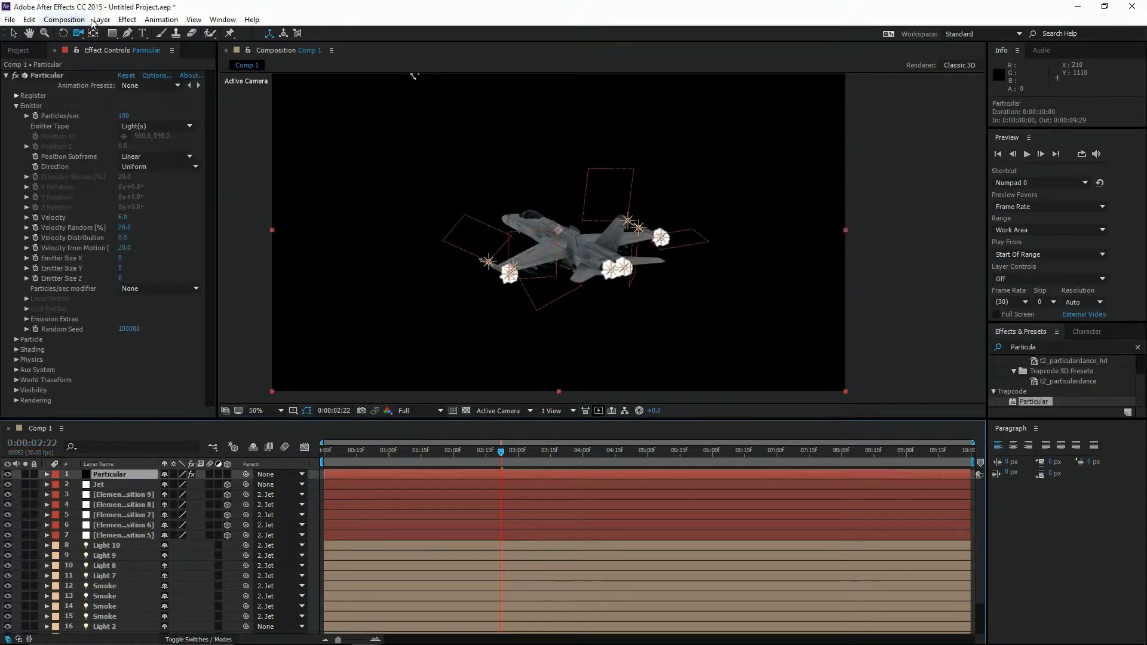
pyautogui.click(102, 19)
# Create a new solid layer with its default settings and select it
pyautogui.moveTo(166, 37)
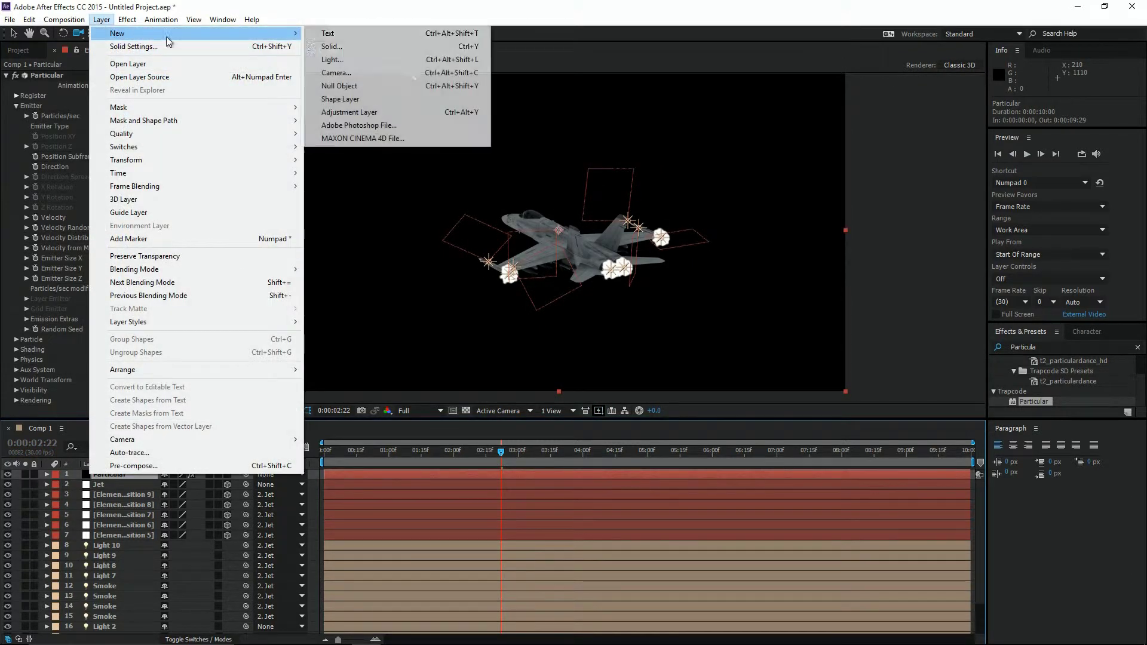
pyautogui.click(360, 45)
pyautogui.click(609, 434)
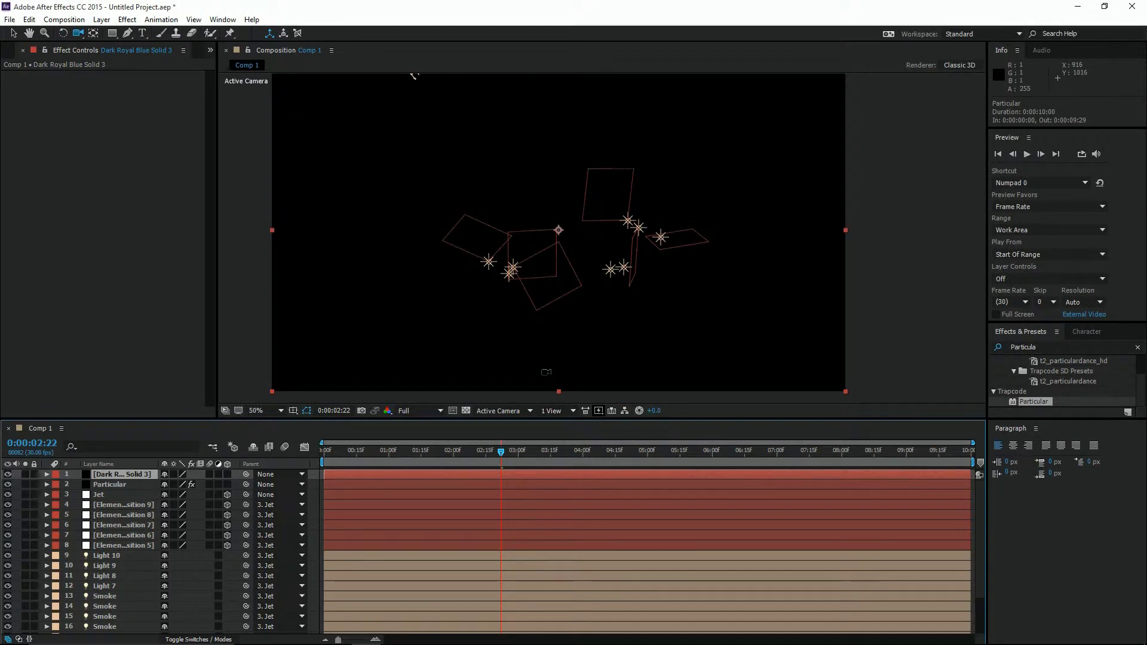
pyautogui.click(1056, 402)
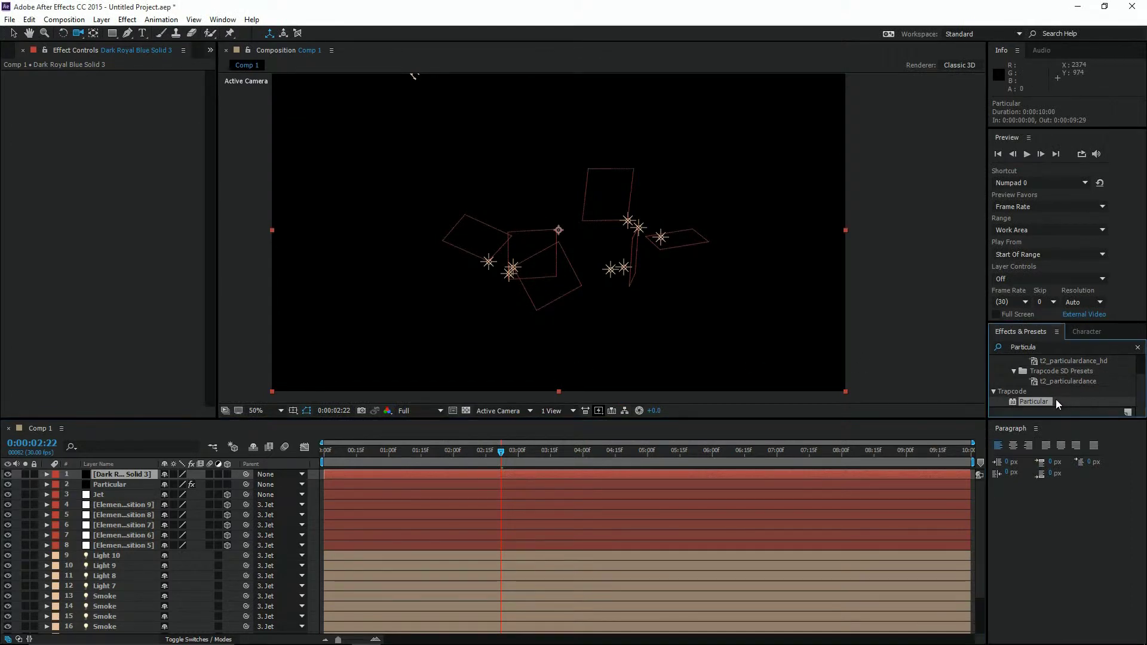
pyautogui.click(141, 472)
# Apply Video Copilot Optical Flares to the new solid
pyautogui.click(101, 19)
pyautogui.moveTo(127, 20)
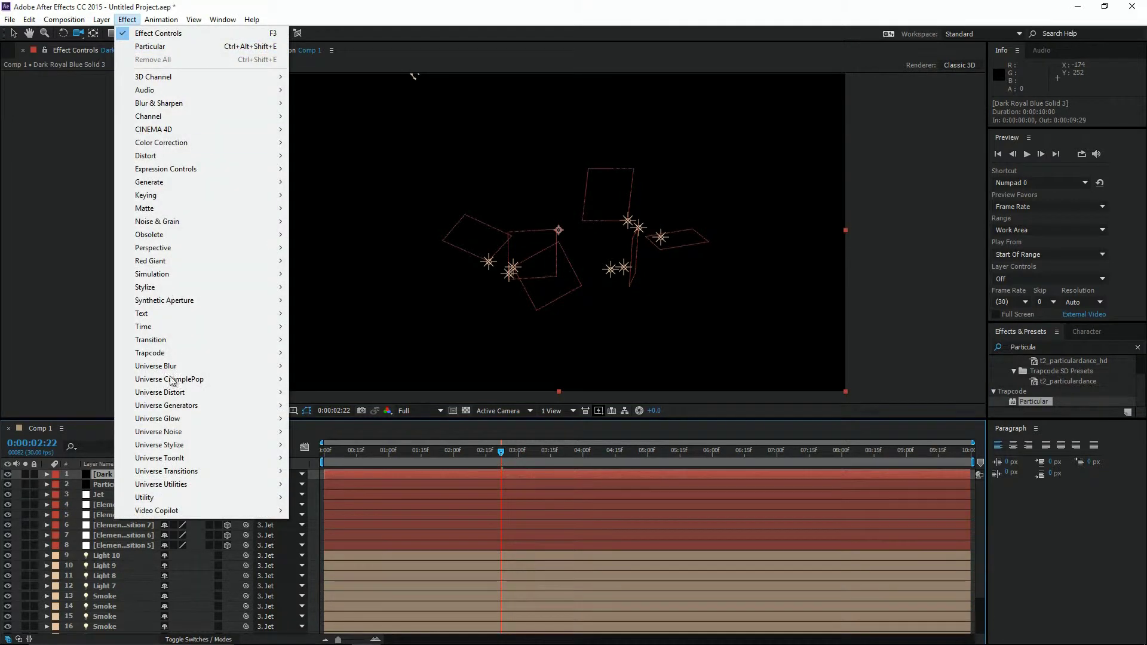
pyautogui.moveTo(179, 511)
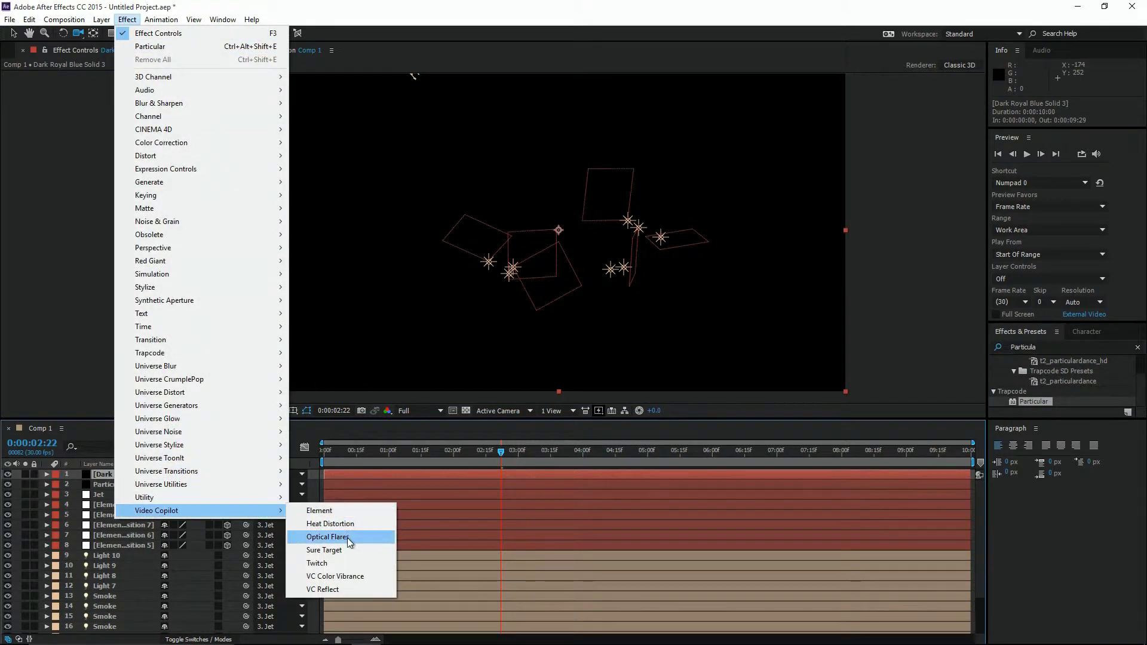
pyautogui.click(348, 537)
pyautogui.click(399, 545)
# Set the flare solid's blending mode to Screen, then display Light 7's Position
pyautogui.press('F4')
pyautogui.click(197, 477)
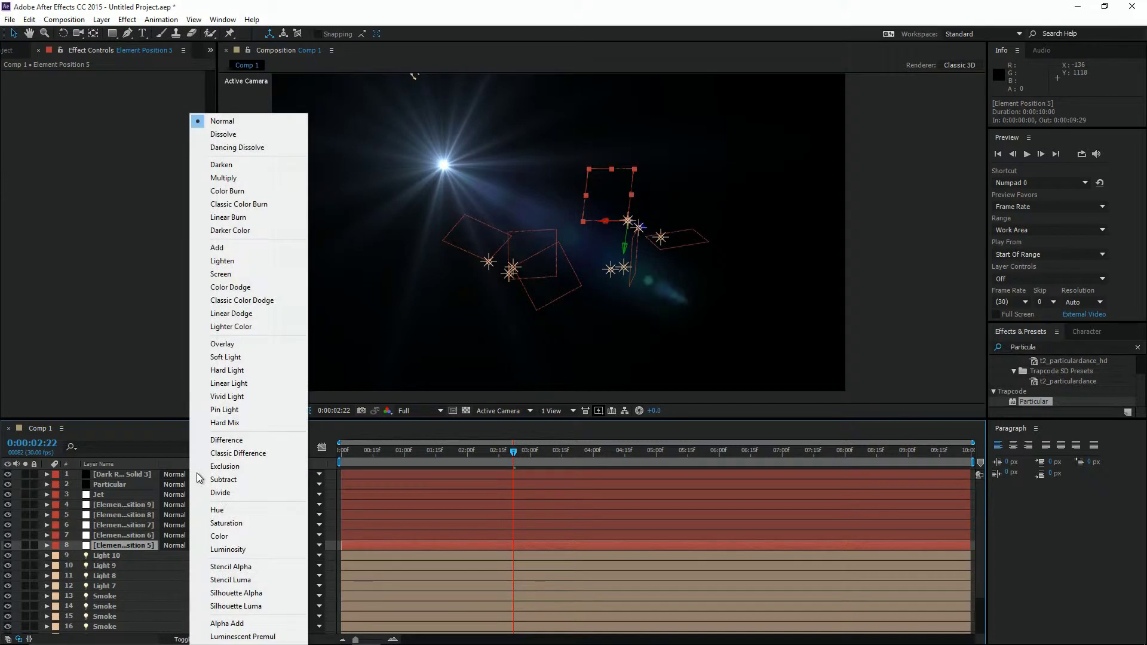
pyautogui.click(250, 273)
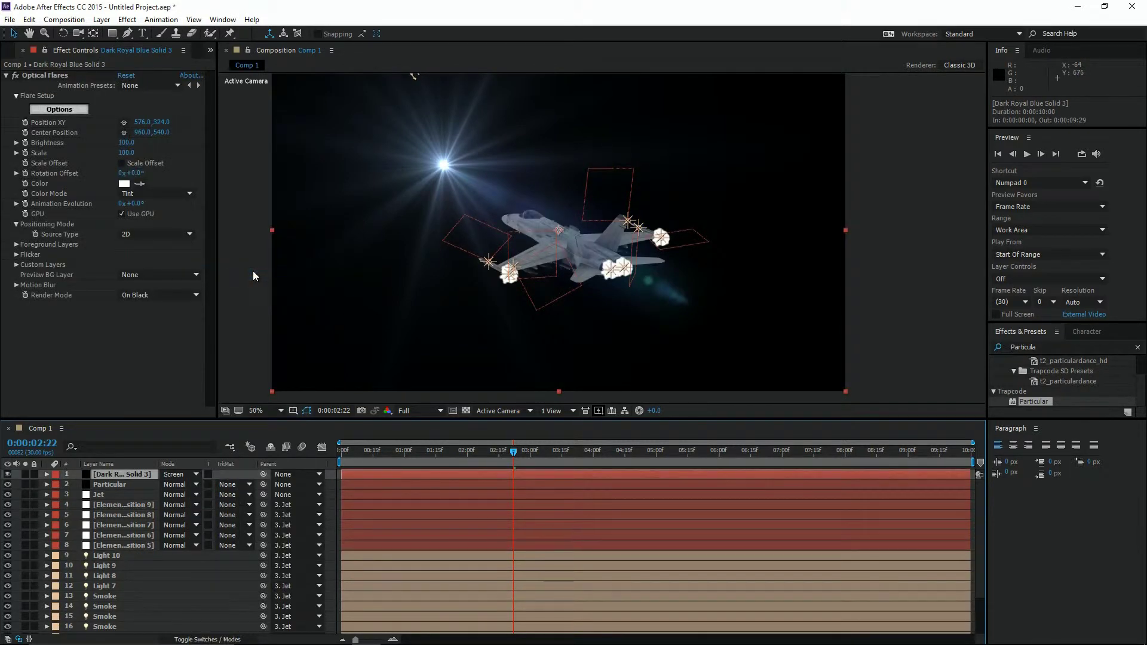
pyautogui.click(125, 588)
pyautogui.press('p')
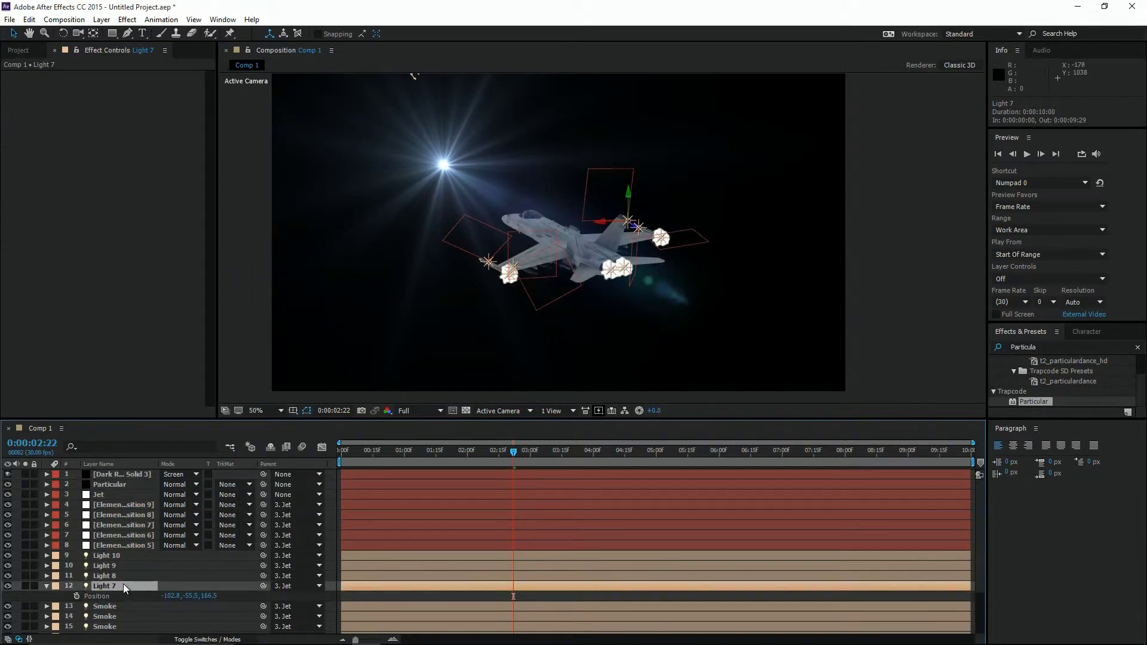
# Copy Light 7's Position and paste it onto the Optical Flares solid
pyautogui.click(31, 21)
pyautogui.click(69, 91)
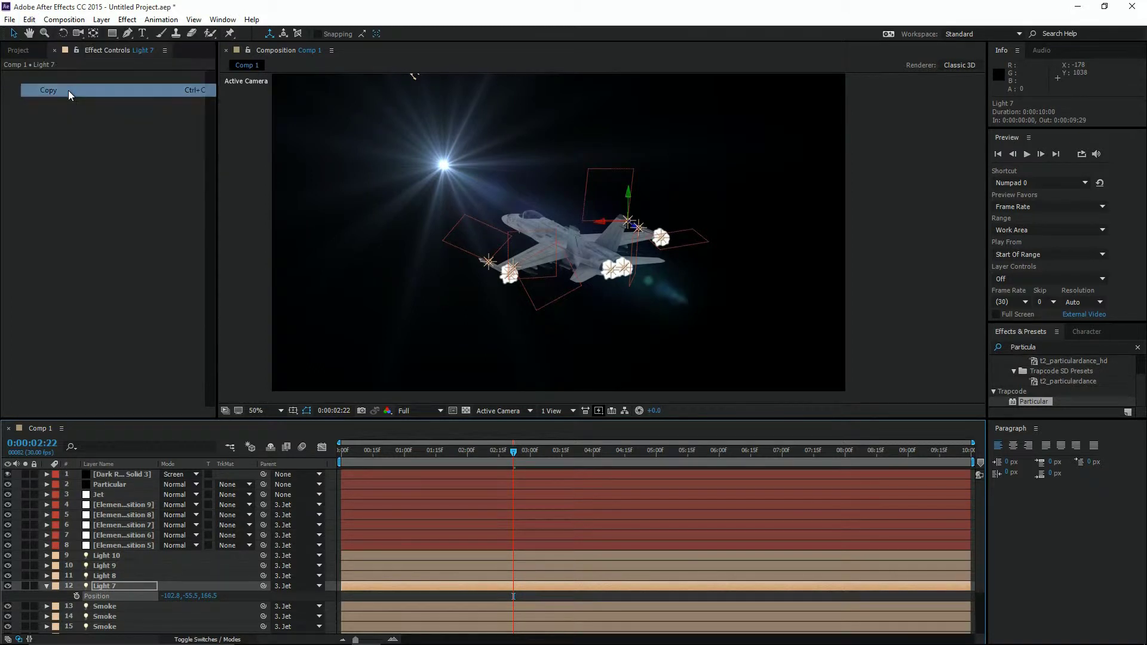
pyautogui.click(129, 473)
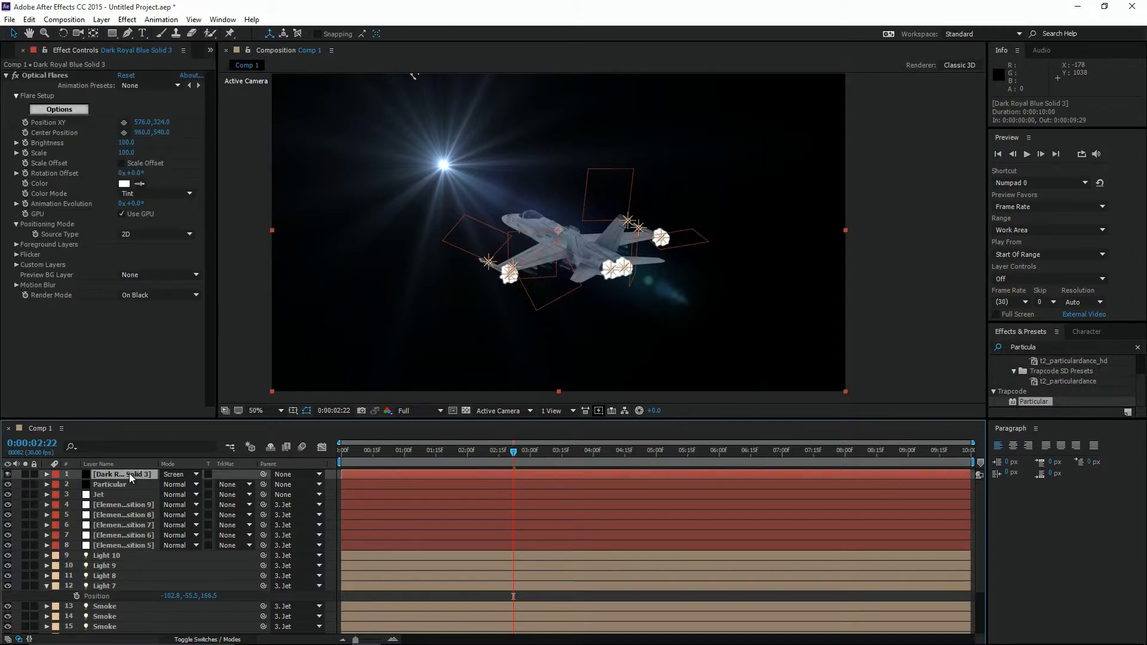
pyautogui.click(29, 19)
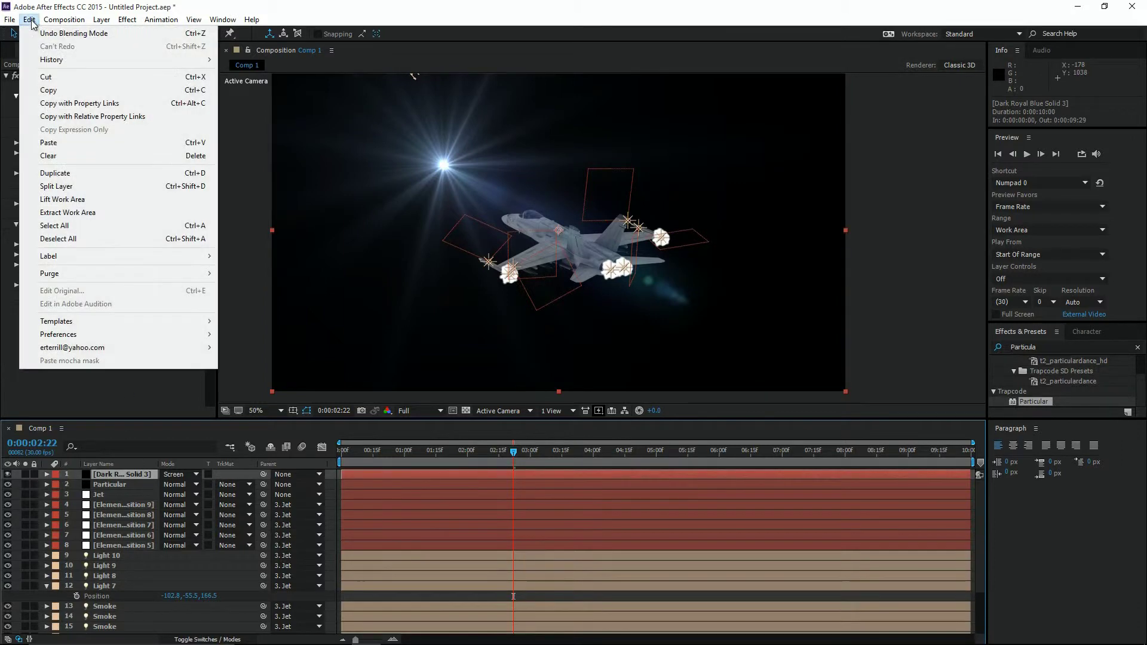
pyautogui.click(63, 146)
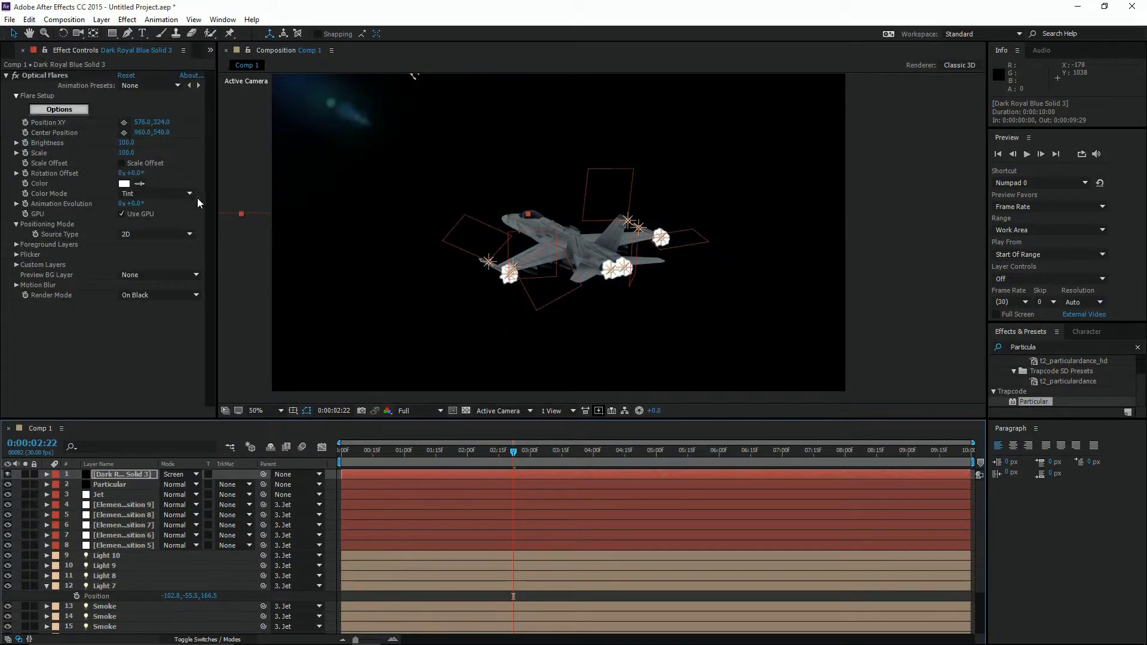
pyautogui.click(189, 234)
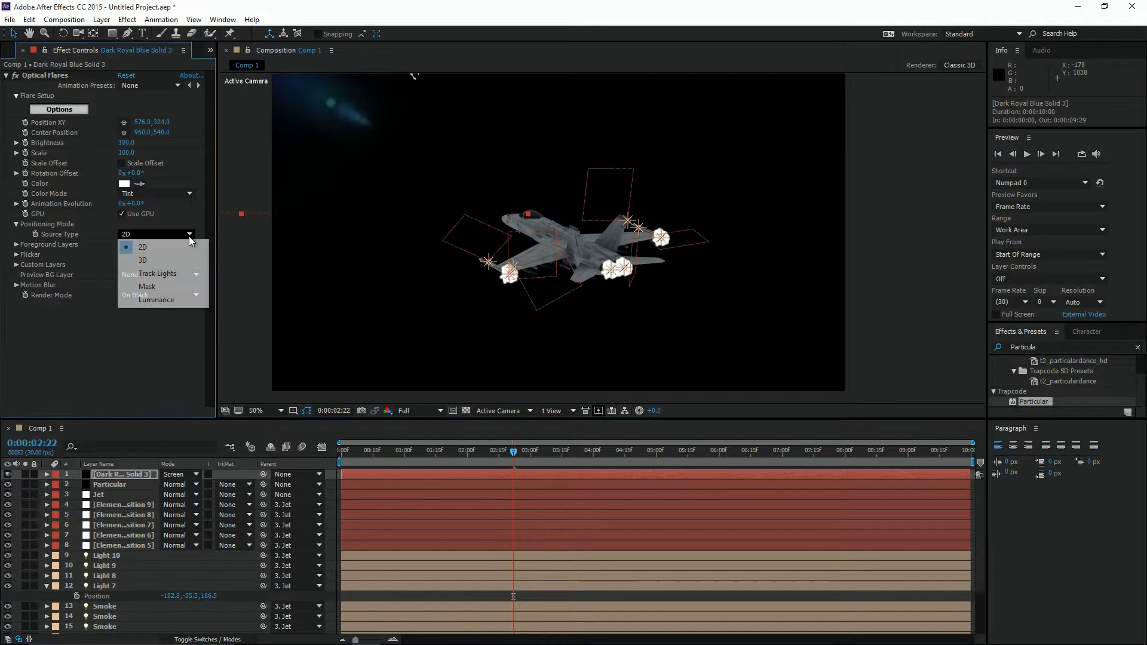
# Set the flare's Source Type to Track Lights and collapse the flare layer
pyautogui.click(175, 275)
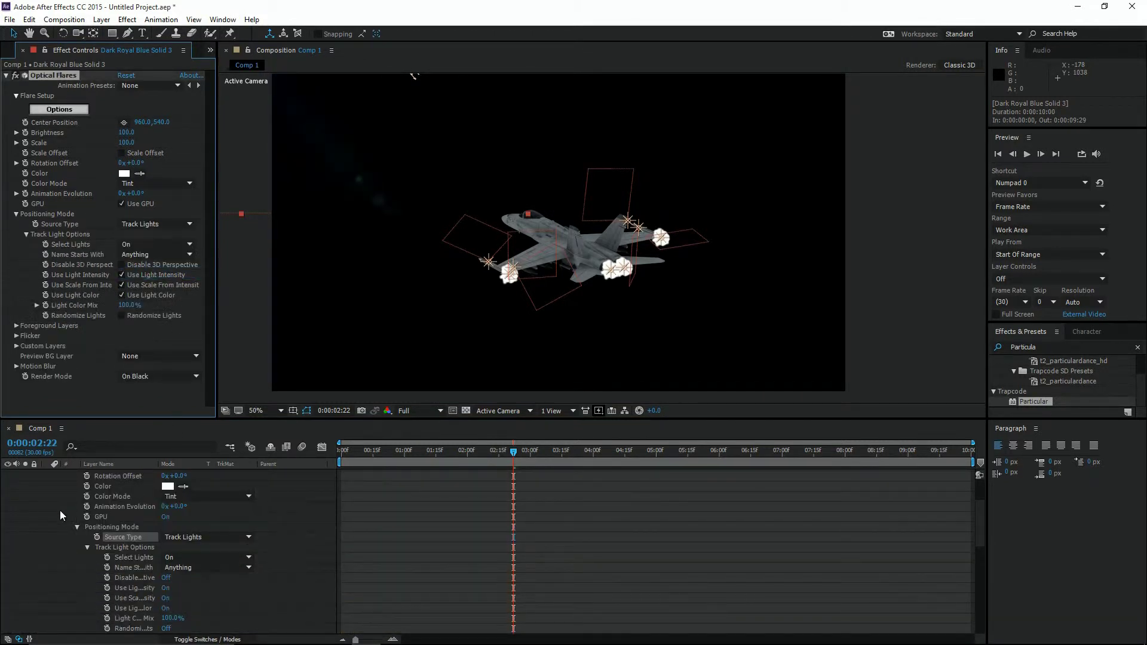
pyautogui.scroll(3, 60, 510)
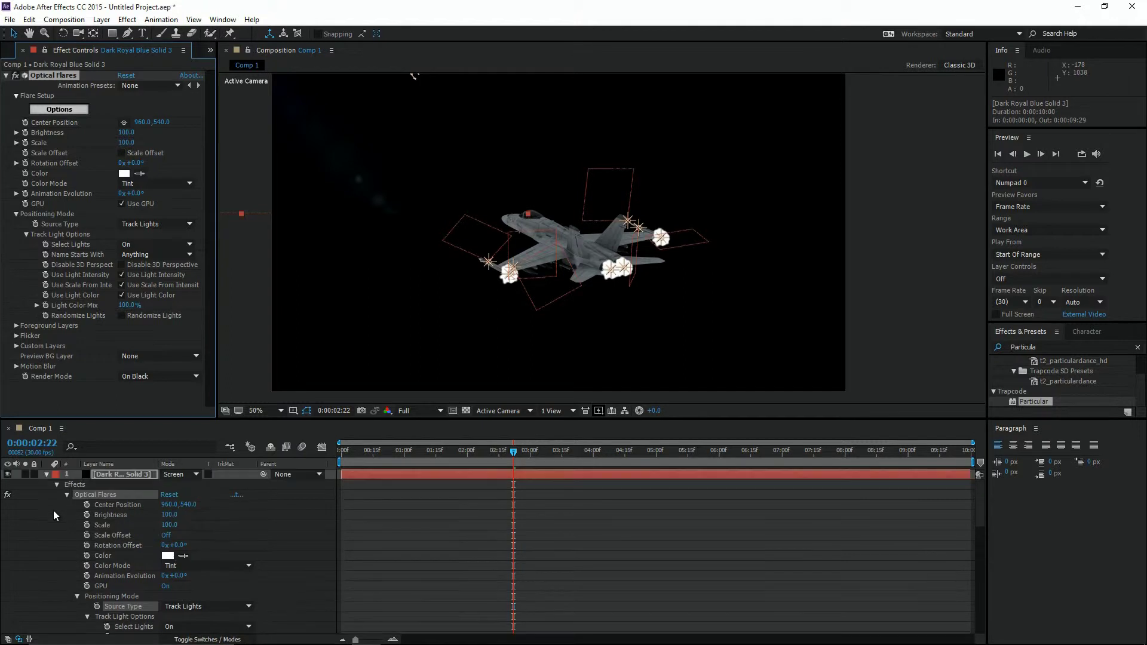
pyautogui.click(46, 474)
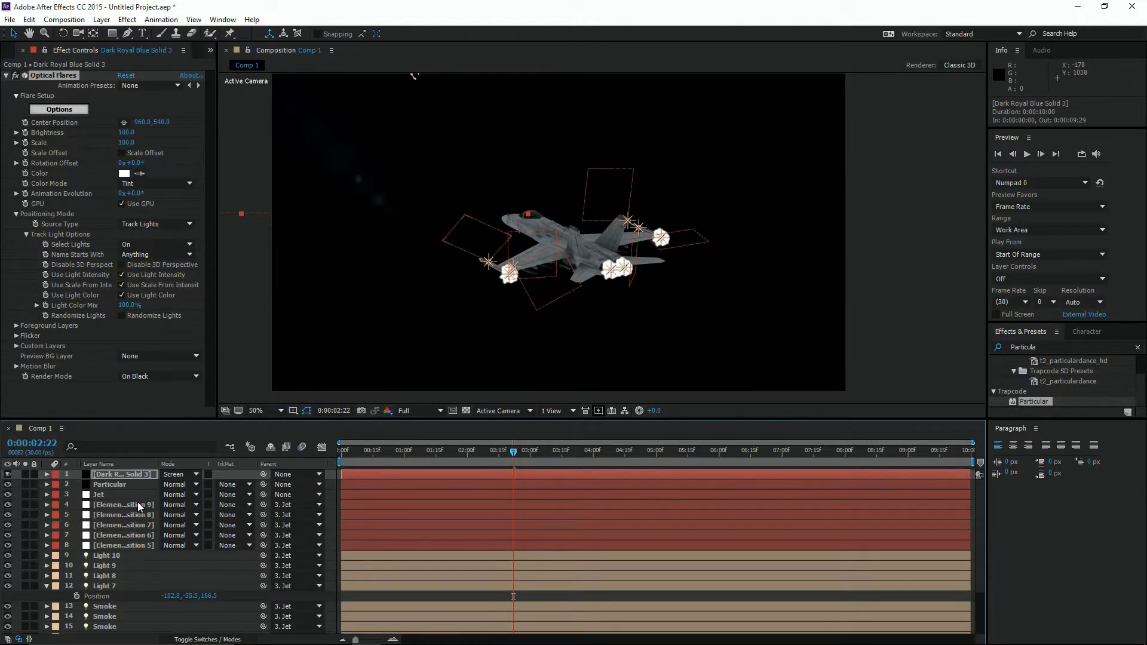
pyautogui.scroll(-1, 138, 507)
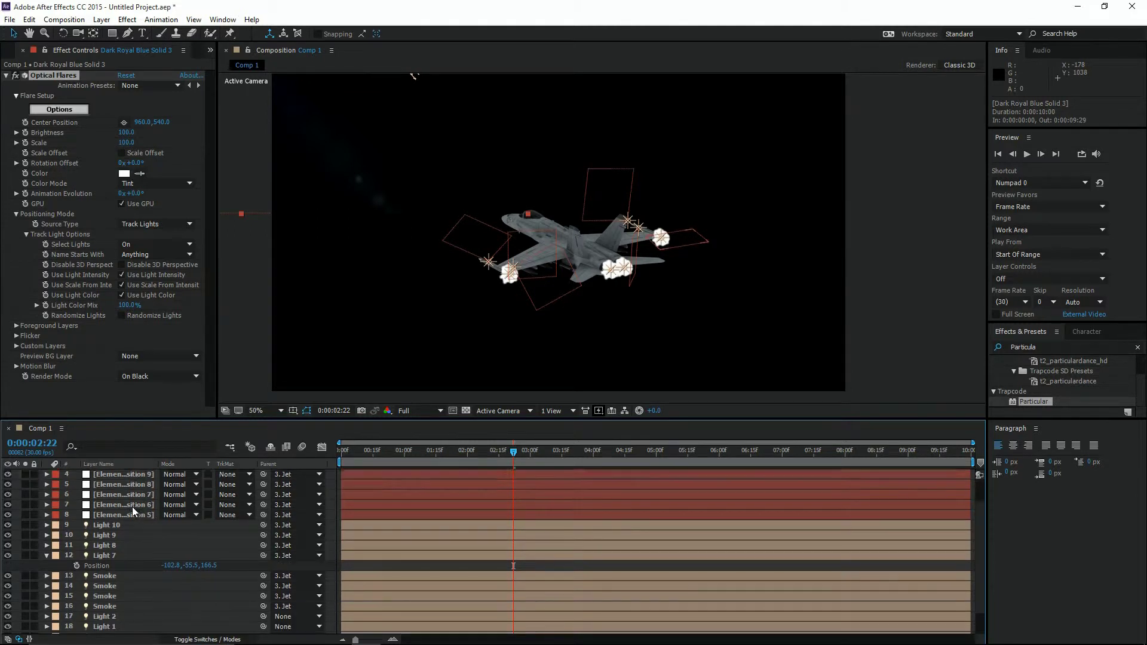
pyautogui.scroll(-1, 131, 507)
pyautogui.scroll(1, 132, 507)
pyautogui.scroll(1, 131, 507)
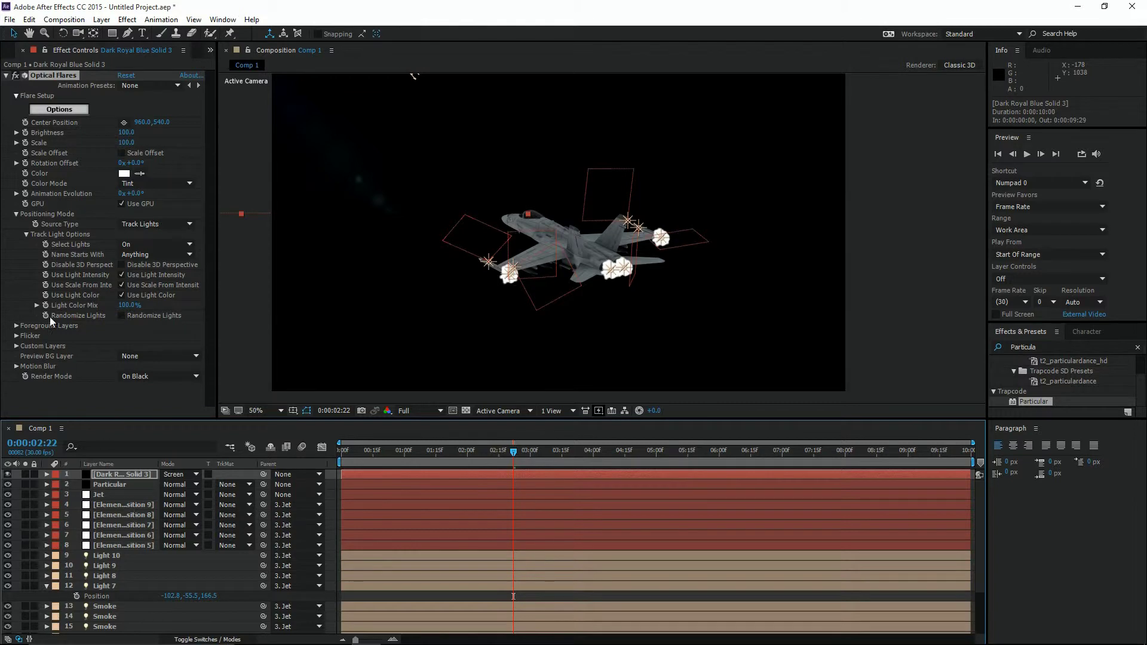
# Undo repeatedly to restore the 2D source and the flare's original position 576, 324
pyautogui.click(30, 19)
pyautogui.click(42, 29)
pyautogui.click(38, 23)
pyautogui.click(44, 34)
pyautogui.click(38, 22)
pyautogui.click(37, 23)
pyautogui.click(35, 23)
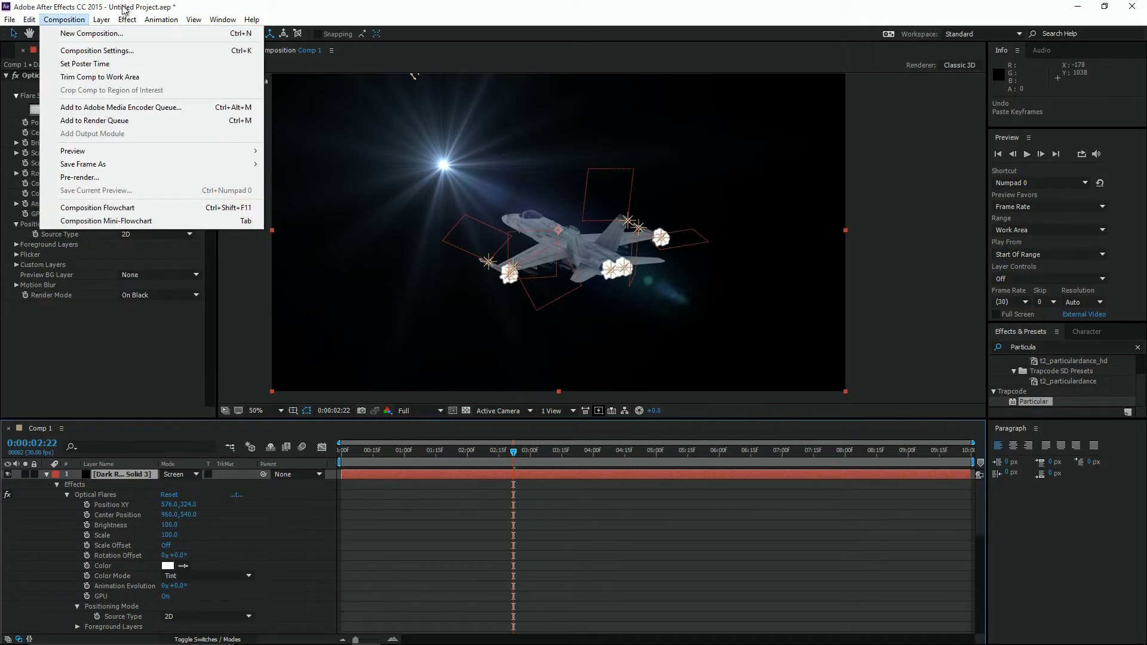
# Copy the Element Position 5 layer's Position value
pyautogui.press('F3')
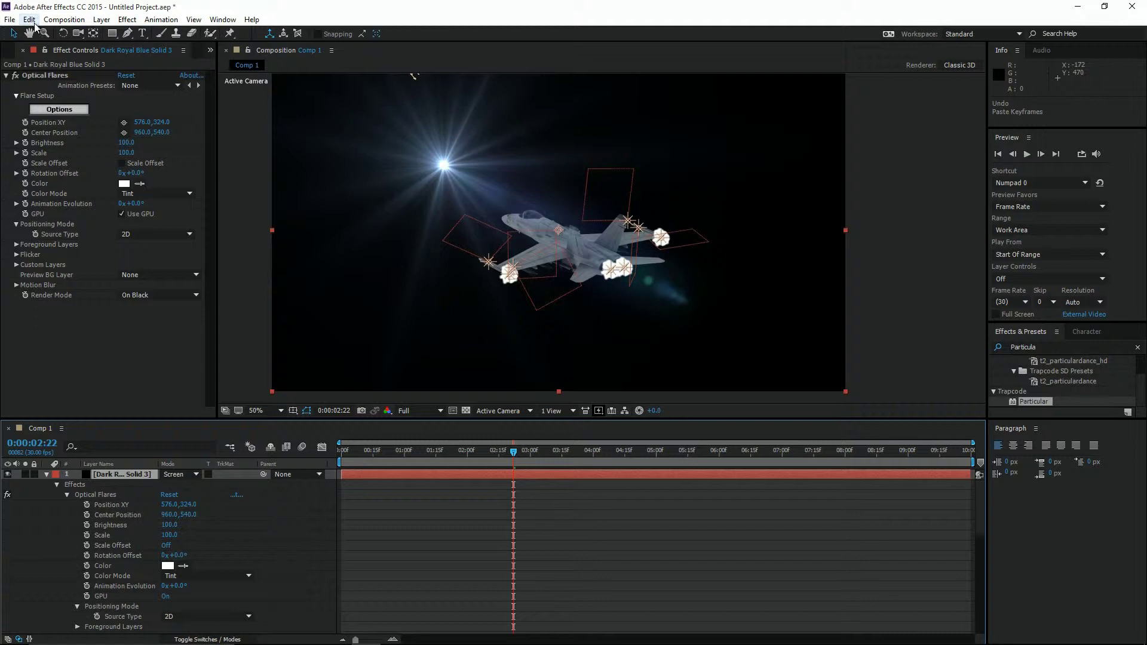
pyautogui.scroll(-3, 101, 516)
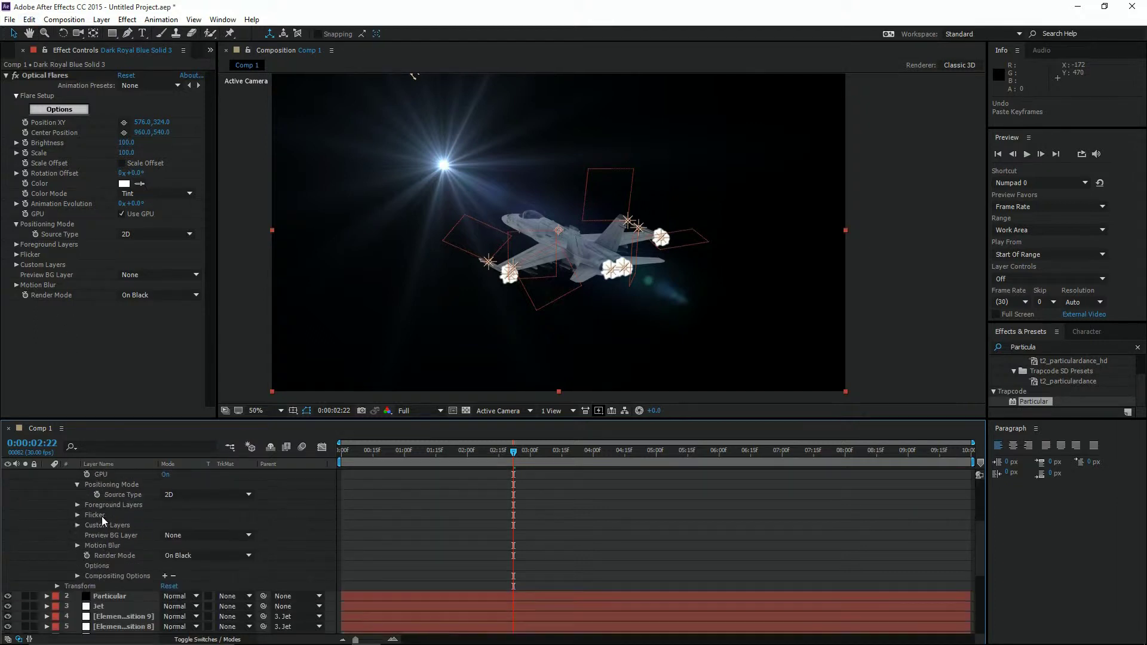
pyautogui.scroll(-2, 101, 516)
pyautogui.scroll(-2, 102, 516)
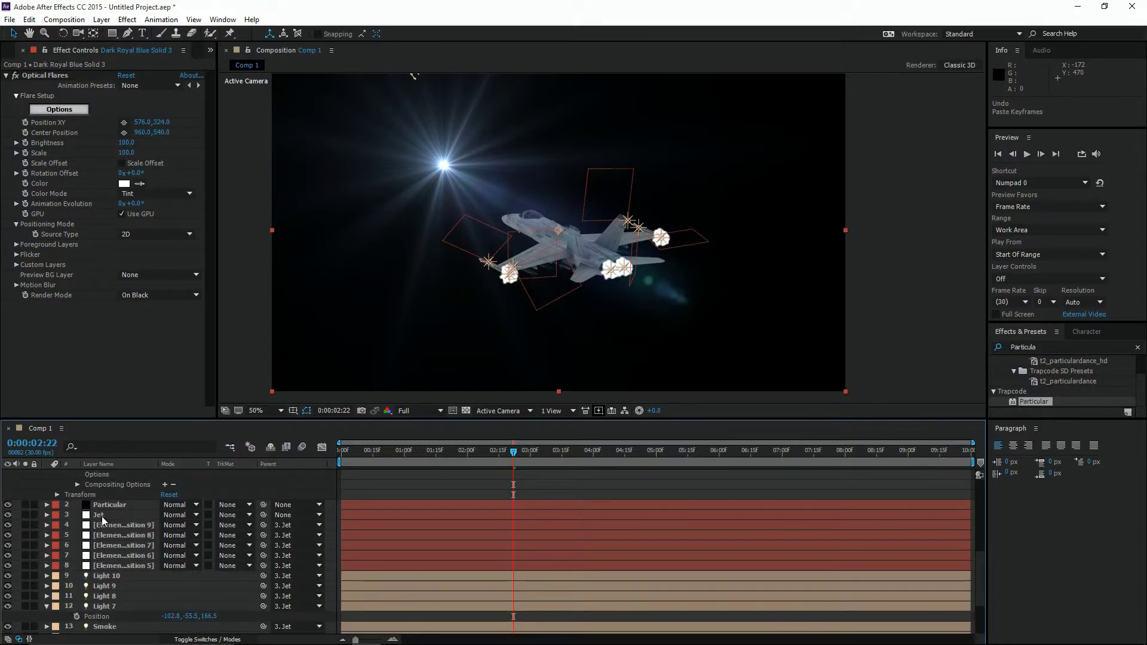
pyautogui.click(124, 564)
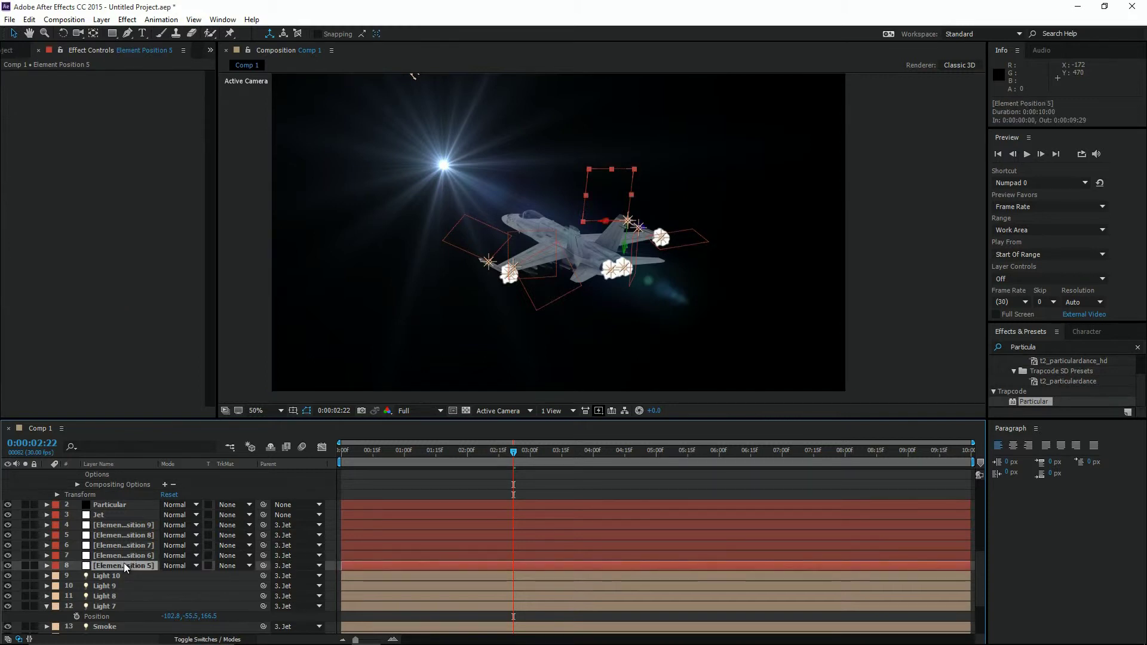
pyautogui.press('p')
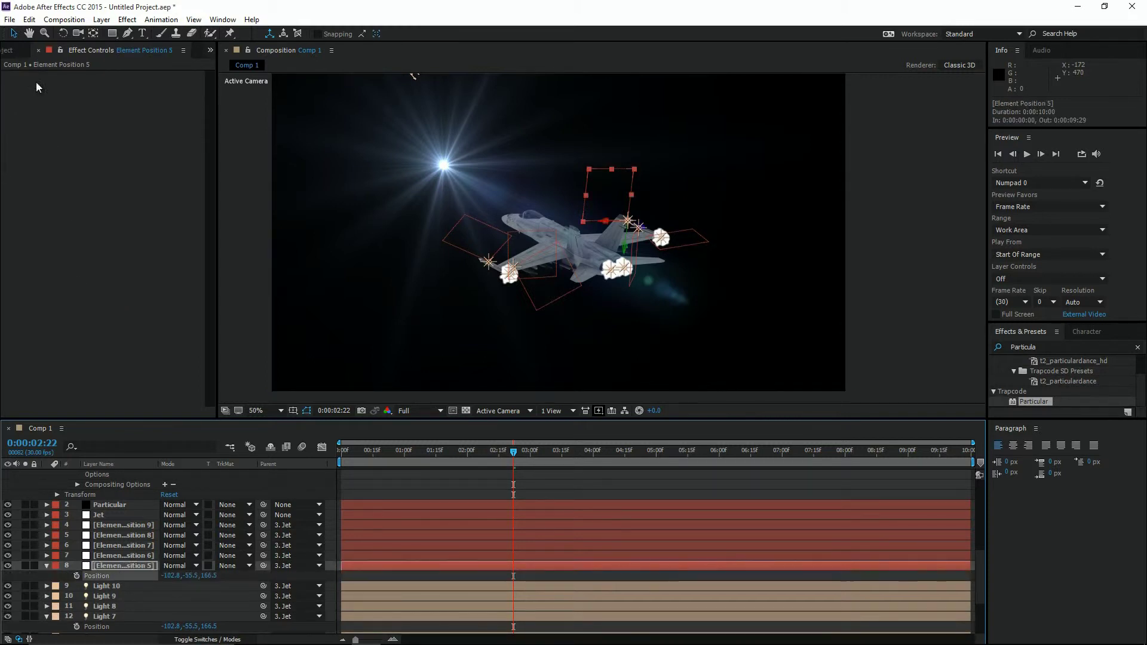
pyautogui.click(29, 19)
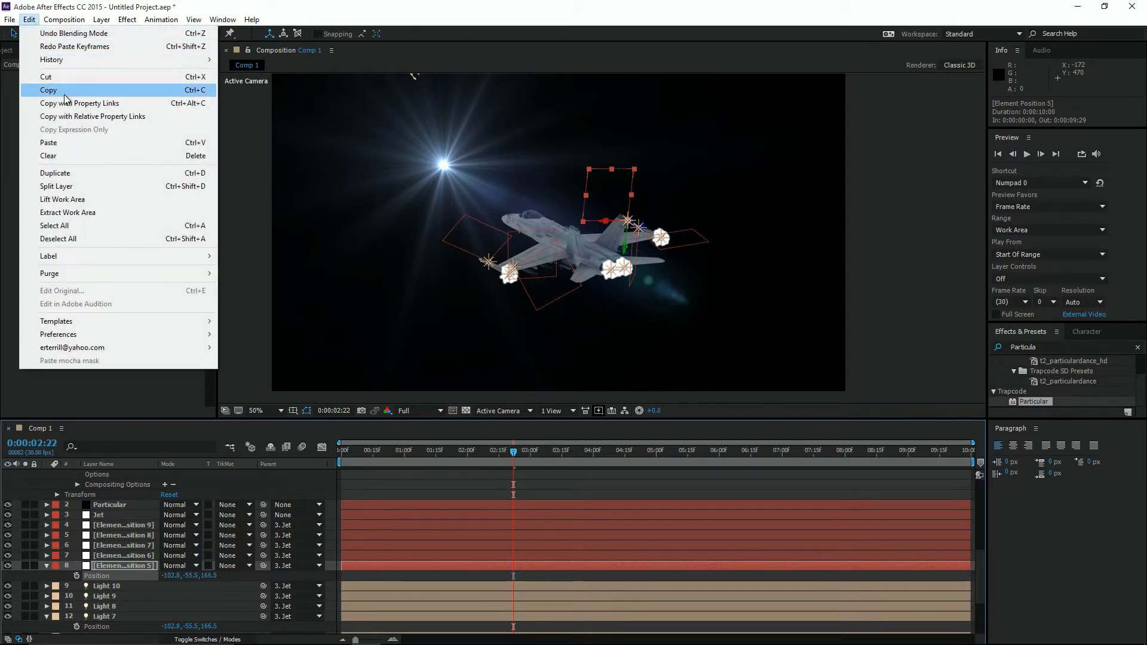
pyautogui.click(66, 90)
# Paste that position onto the flare solid and drag the solid within the frame
pyautogui.press('KP_1')
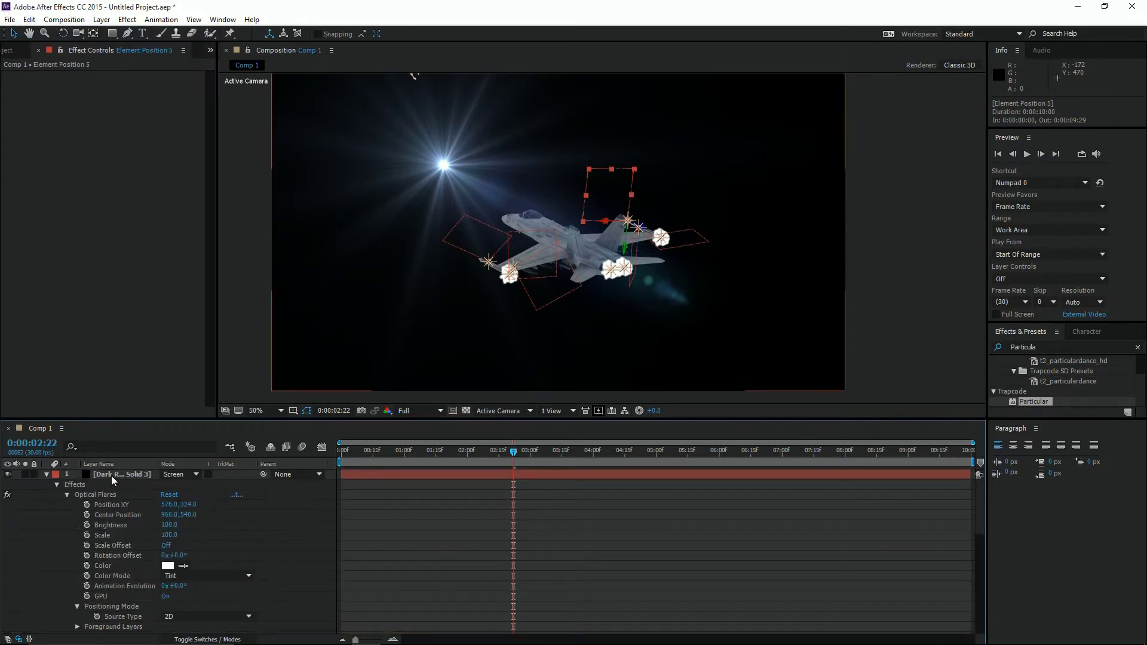
pyautogui.click(116, 475)
pyautogui.click(28, 20)
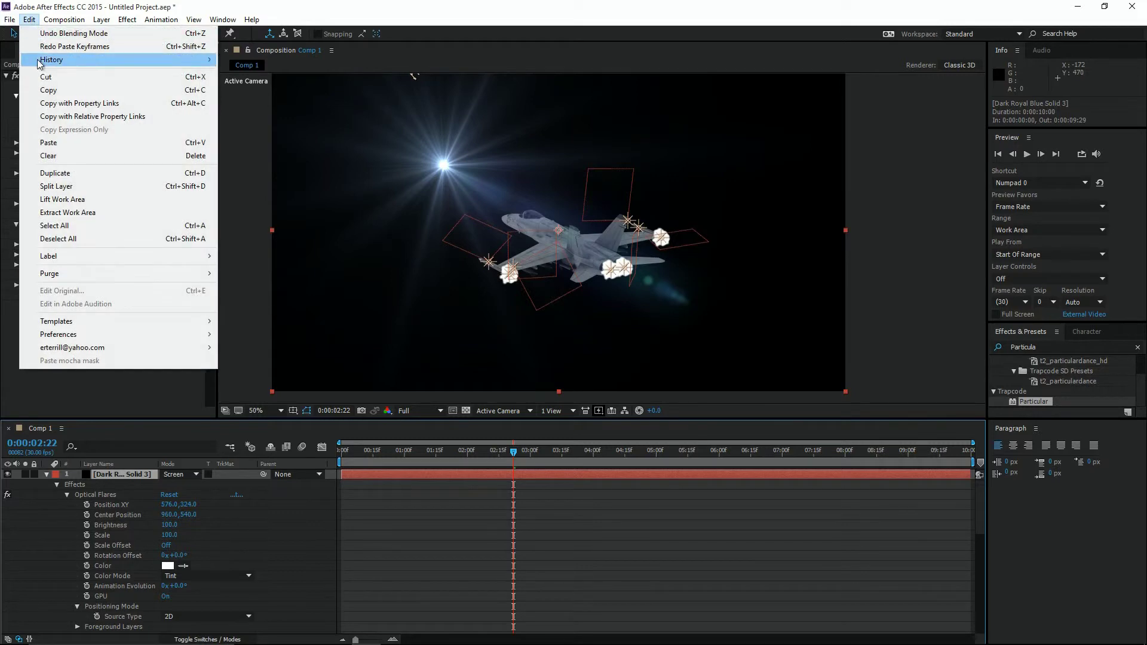
pyautogui.click(69, 146)
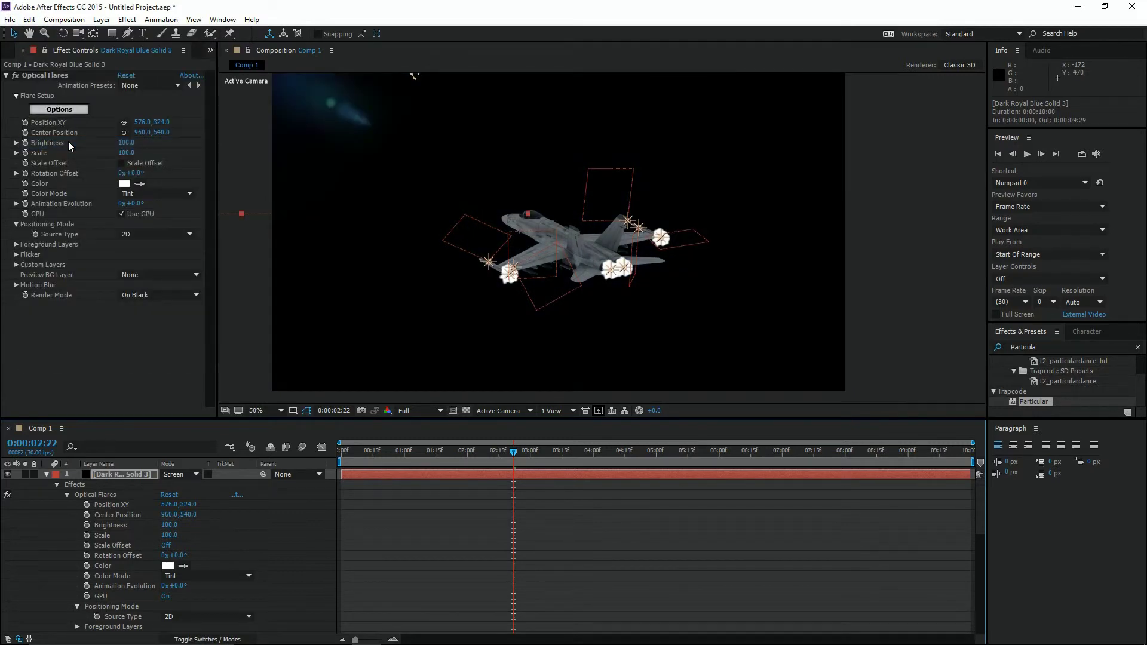
pyautogui.moveTo(305, 152)
pyautogui.mouseDown()
pyautogui.moveTo(394, 236)
pyautogui.moveTo(355, 183)
pyautogui.mouseUp()
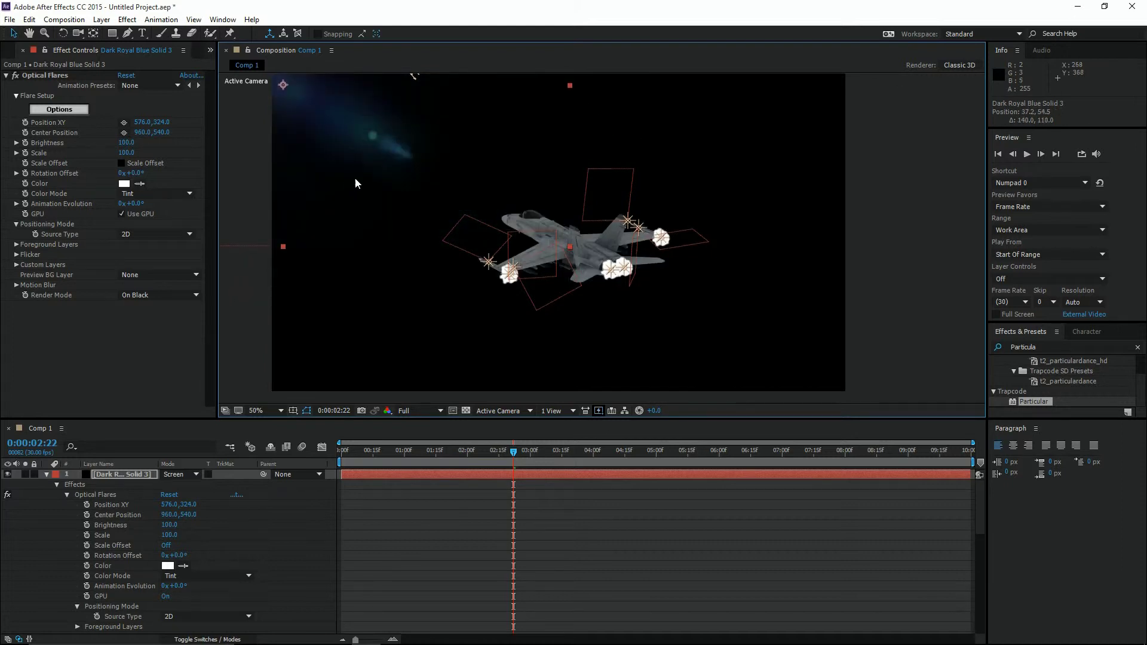
# Orbit the camera above the jet and turn on the flare solid's 3D layer switch
pyautogui.click(78, 33)
pyautogui.moveTo(413, 75); pyautogui.dragTo(849, 120)
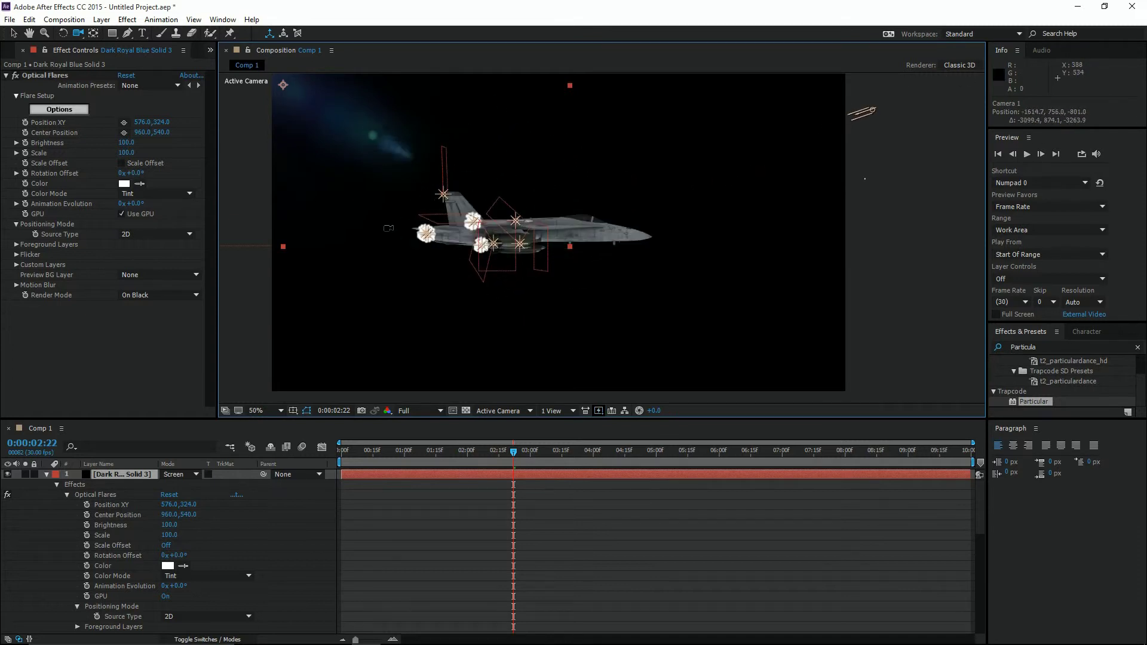
pyautogui.moveTo(391, 228)
pyautogui.mouseDown()
pyautogui.moveTo(469, 310)
pyautogui.moveTo(347, 157)
pyautogui.mouseUp()
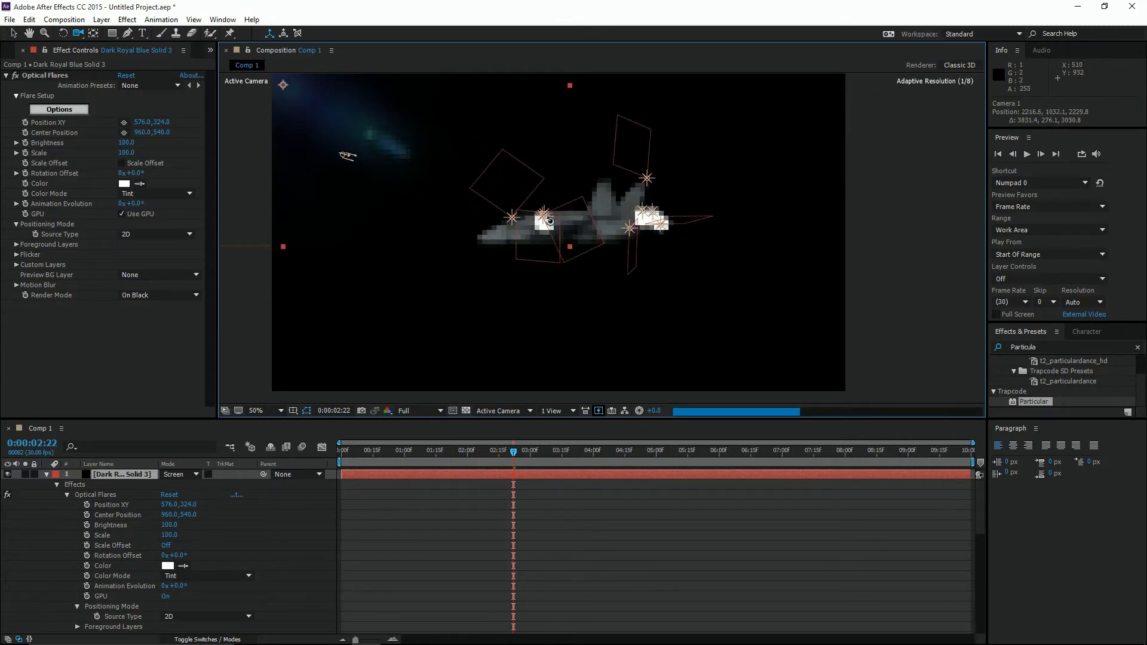
pyautogui.click(205, 638)
pyautogui.click(227, 474)
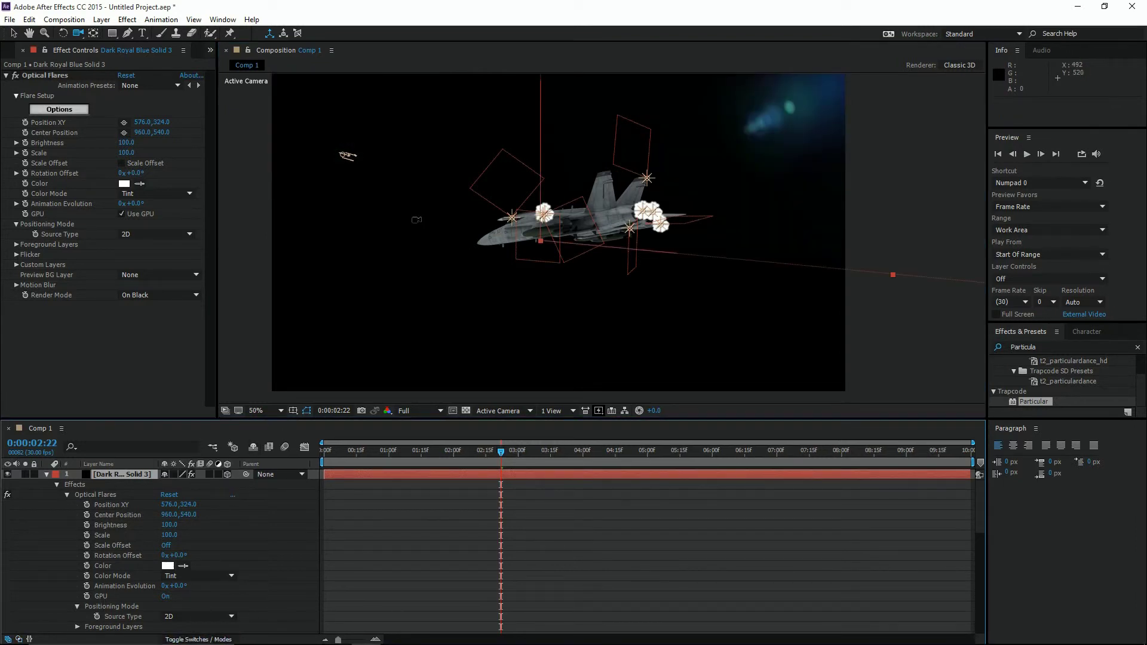
# Orbit Camera 1 to a side-on view of the jet, zooming the viewer to 25% and back to 50%
pyautogui.moveTo(444, 214); pyautogui.dragTo(542, 240)
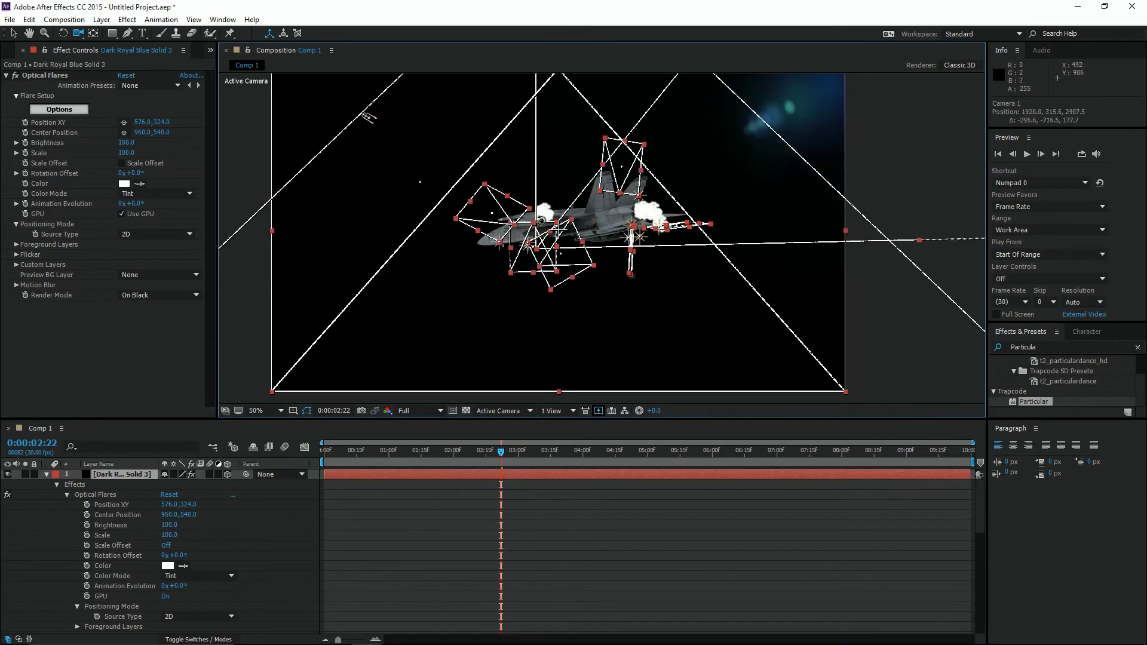
pyautogui.press('capslock')
pyautogui.press('capslock')
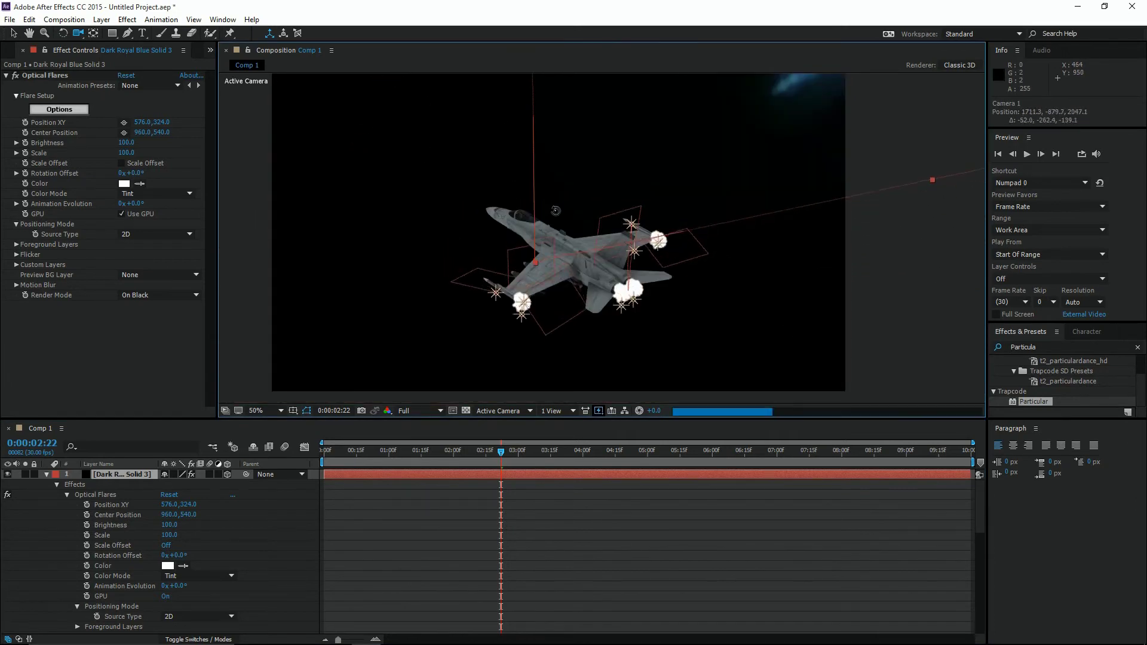
pyautogui.moveTo(541, 241); pyautogui.dragTo(598, 186)
pyautogui.press(',')
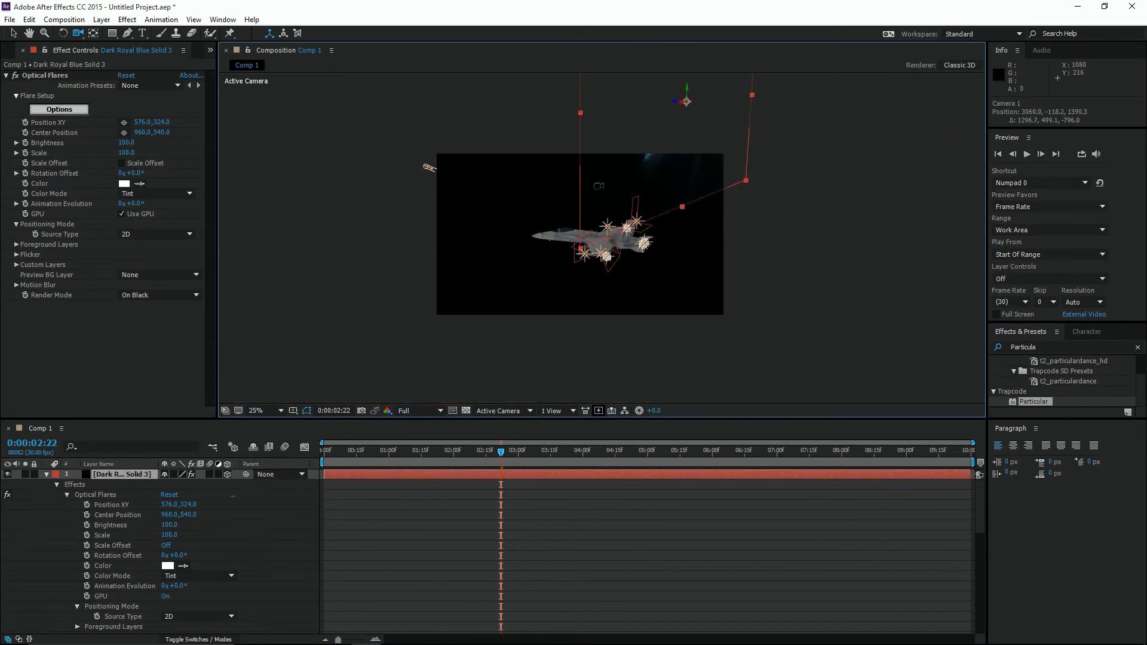
pyautogui.press('.')
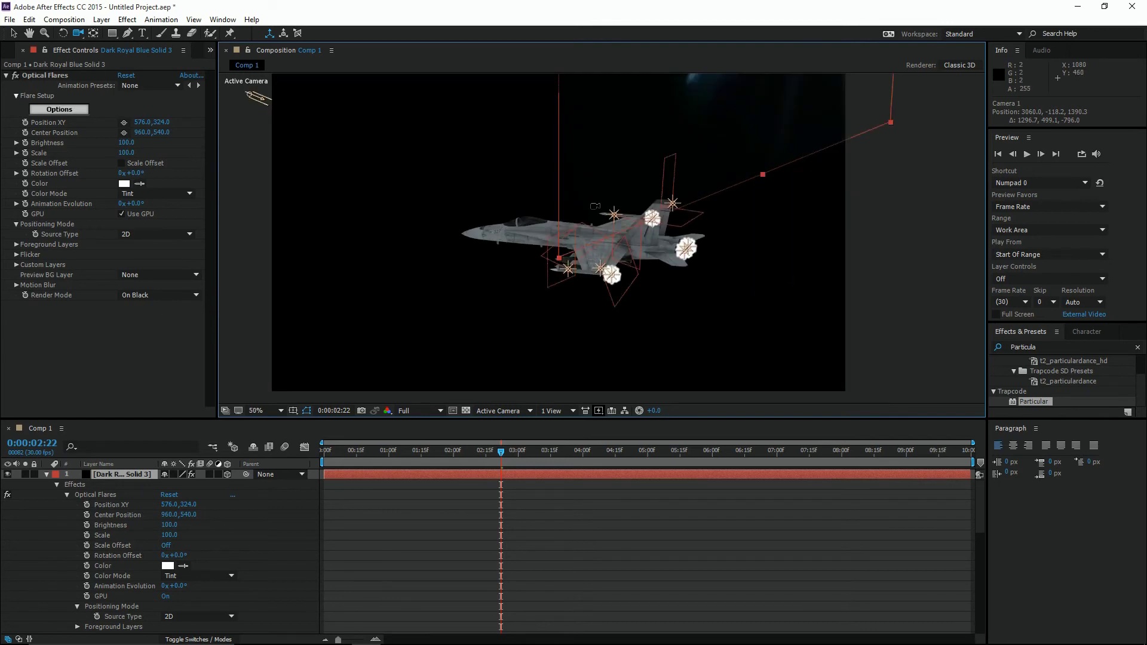